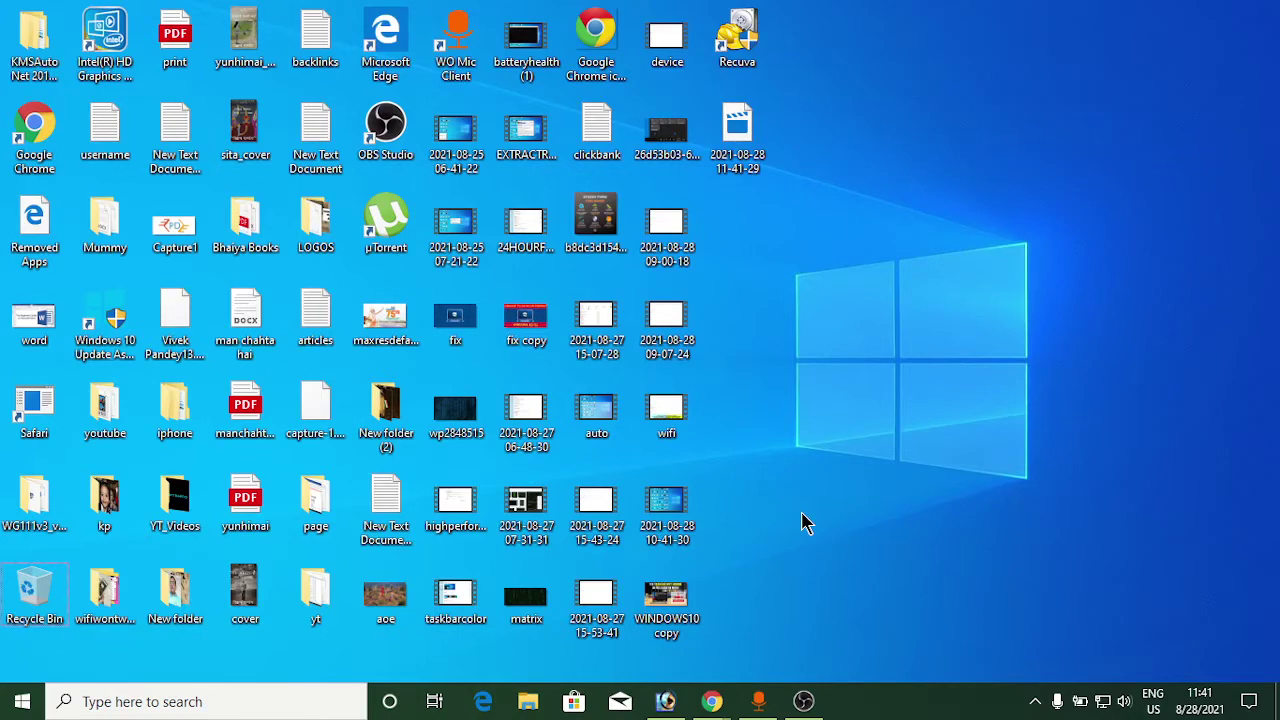
Open the Dropshipping folder on New Volume (D:) in File Explorer, viewed as large icons
click(530, 701)
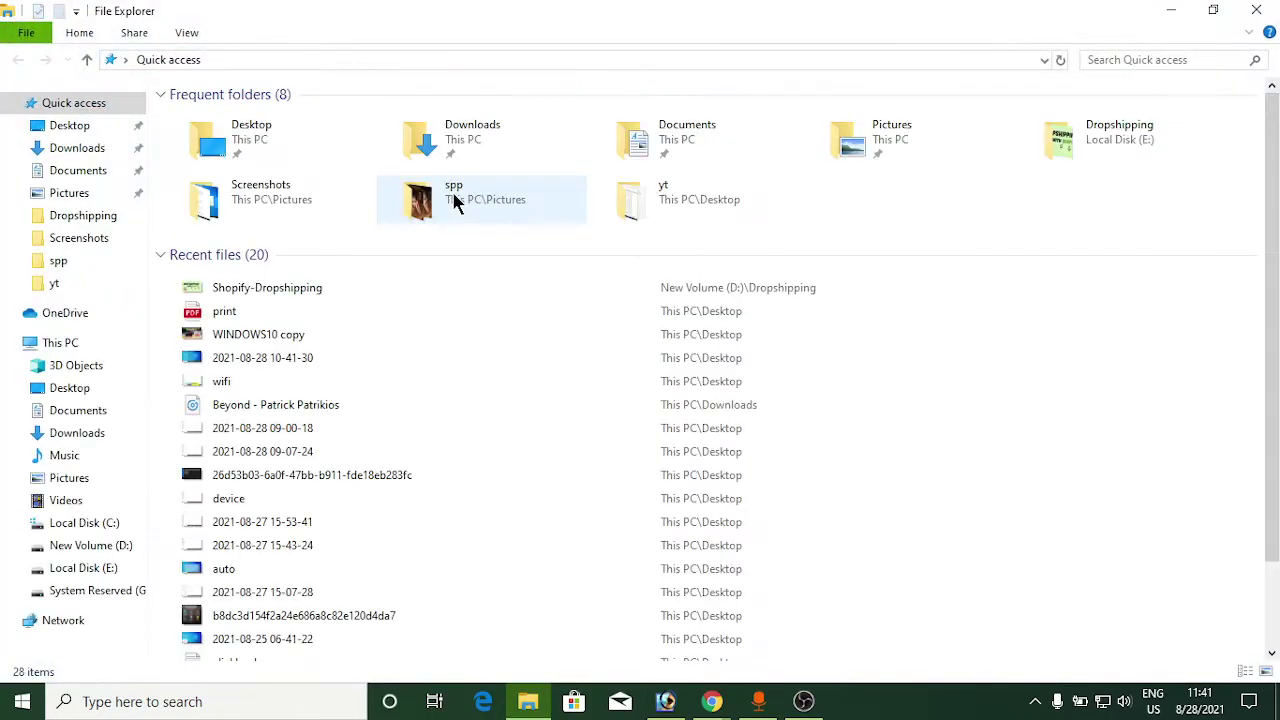
click(62, 347)
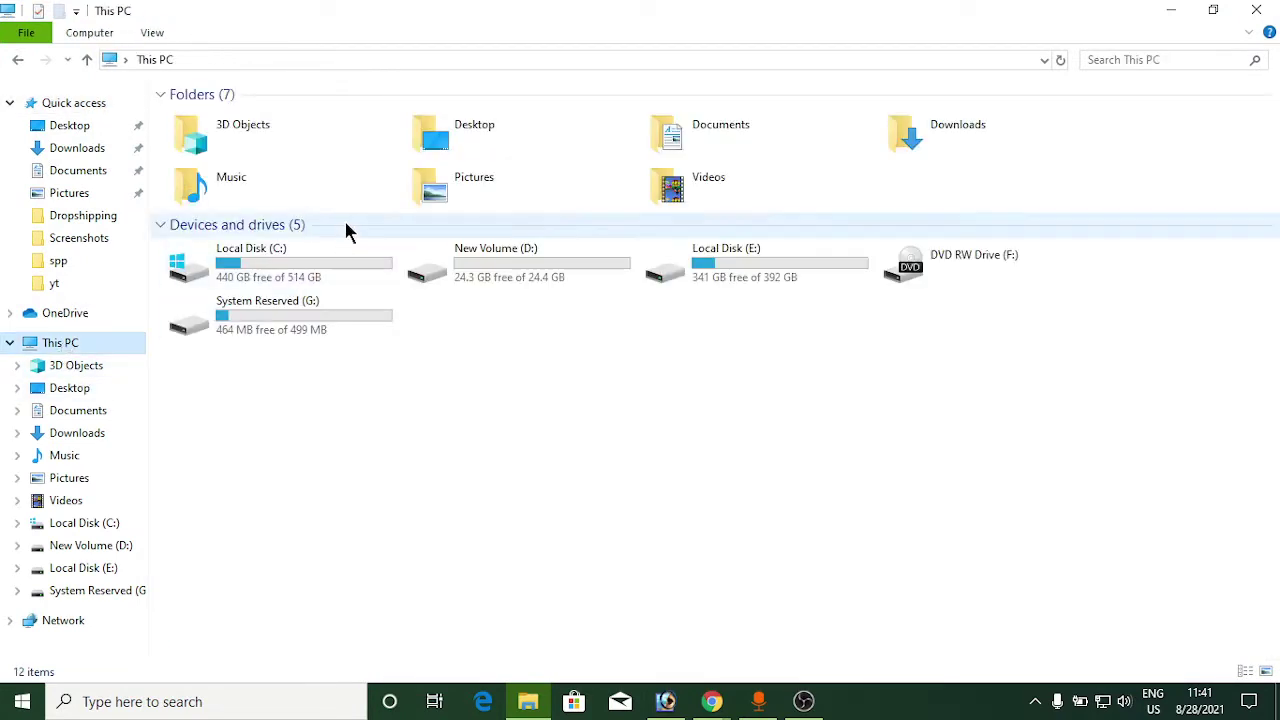
double_click(504, 259)
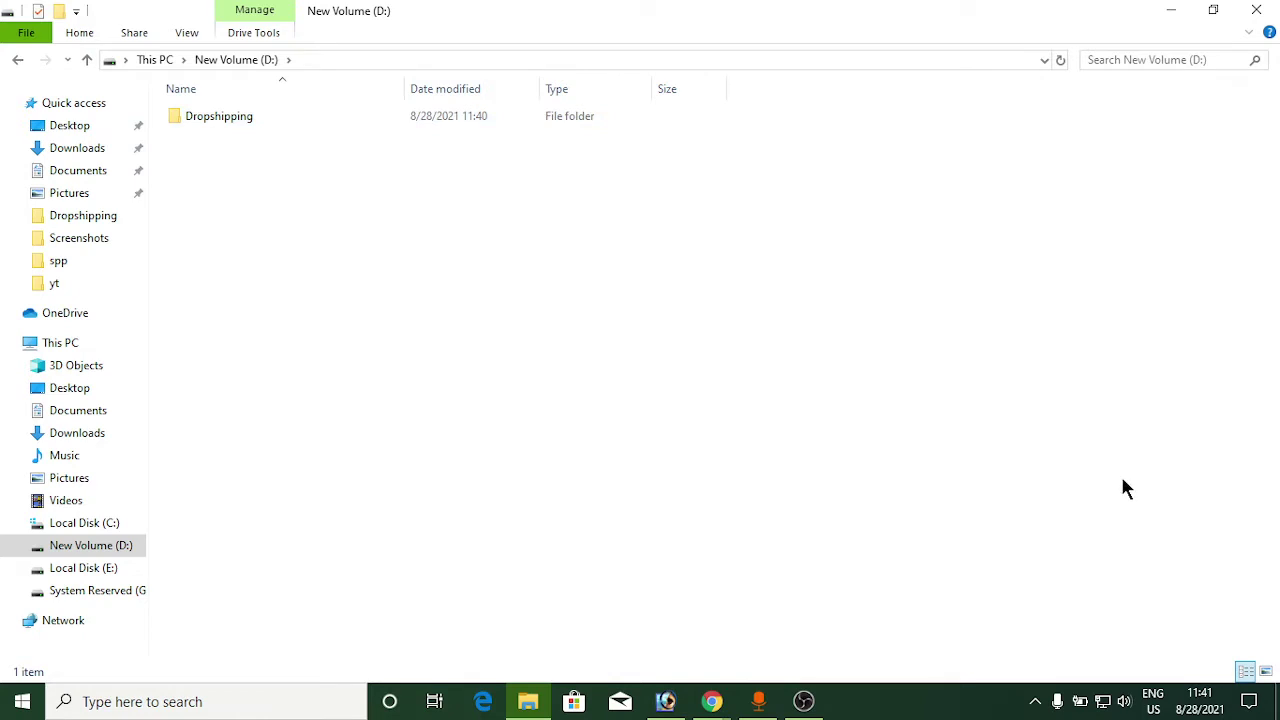
click(1266, 672)
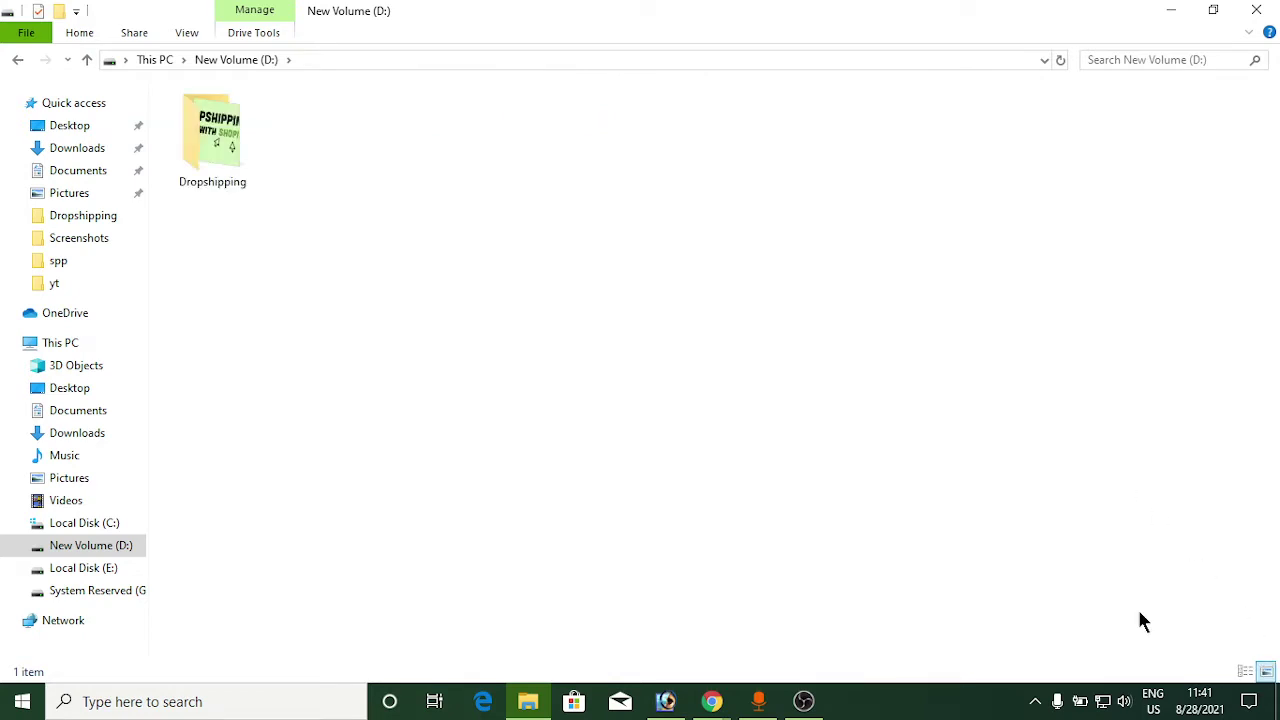
double_click(212, 150)
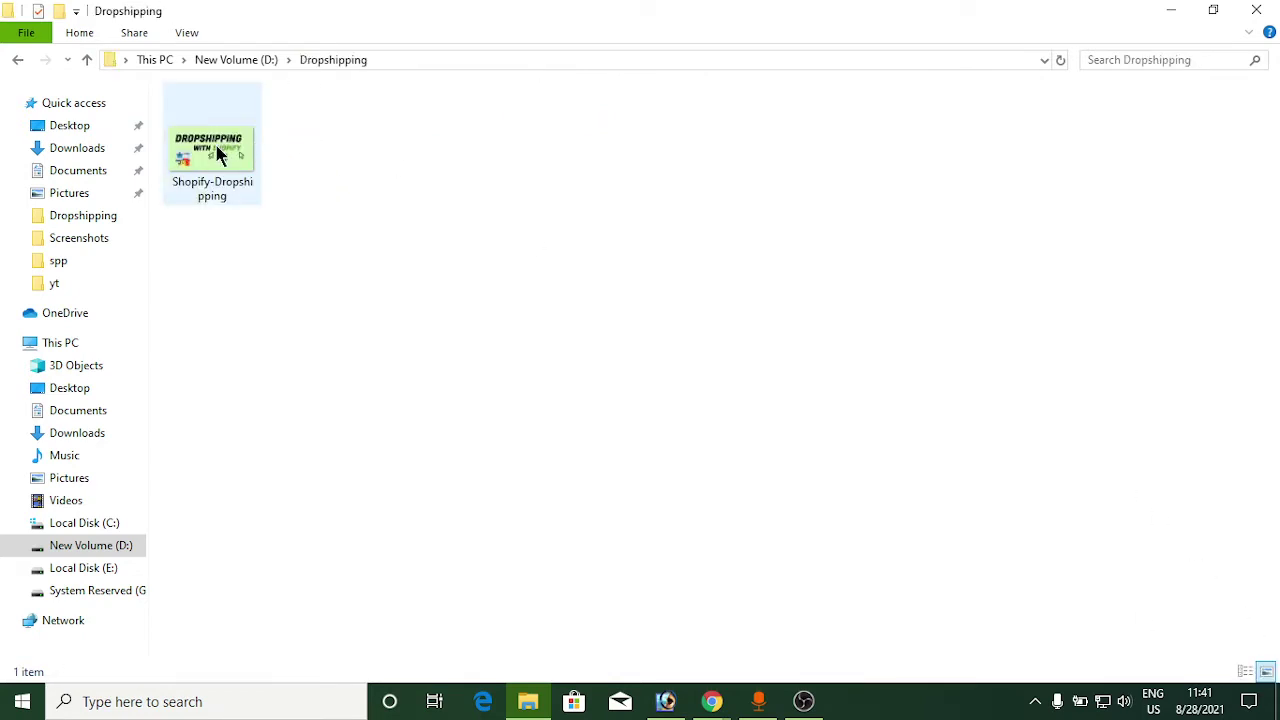
Delete the Shopify-Dropshipping image and close File Explorer
click(210, 158)
right_click(210, 158)
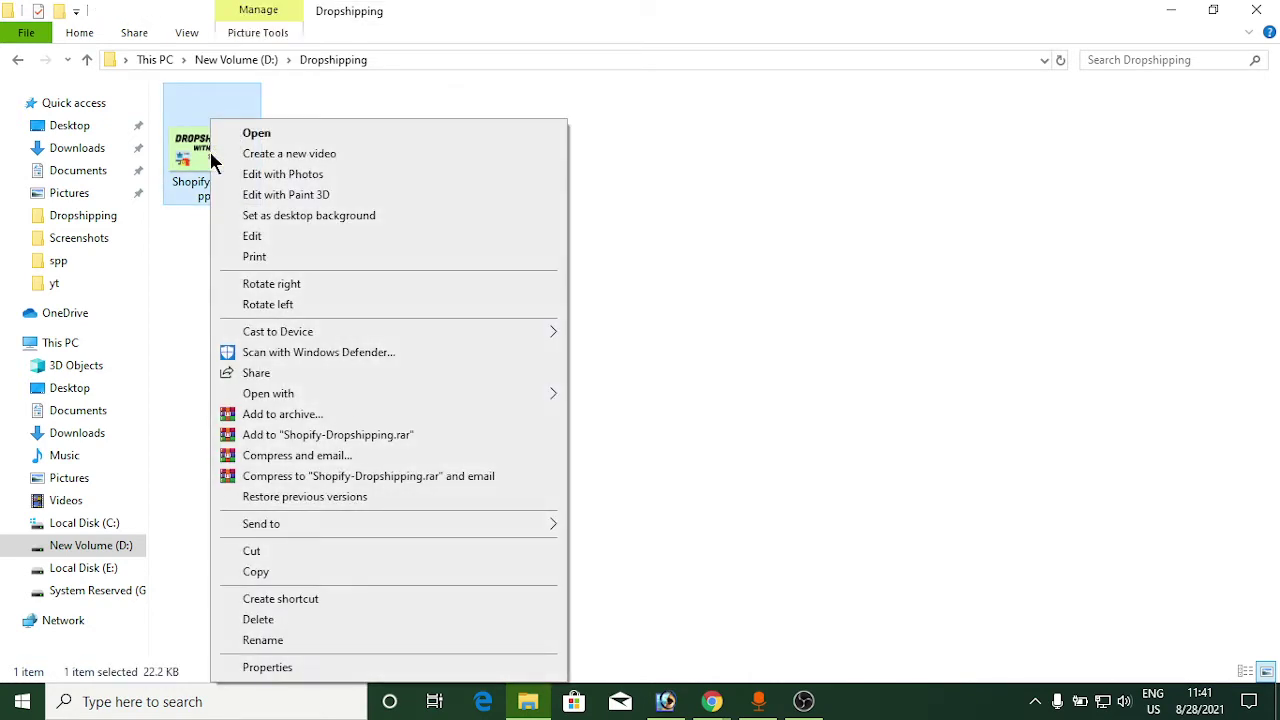
click(330, 619)
click(1256, 10)
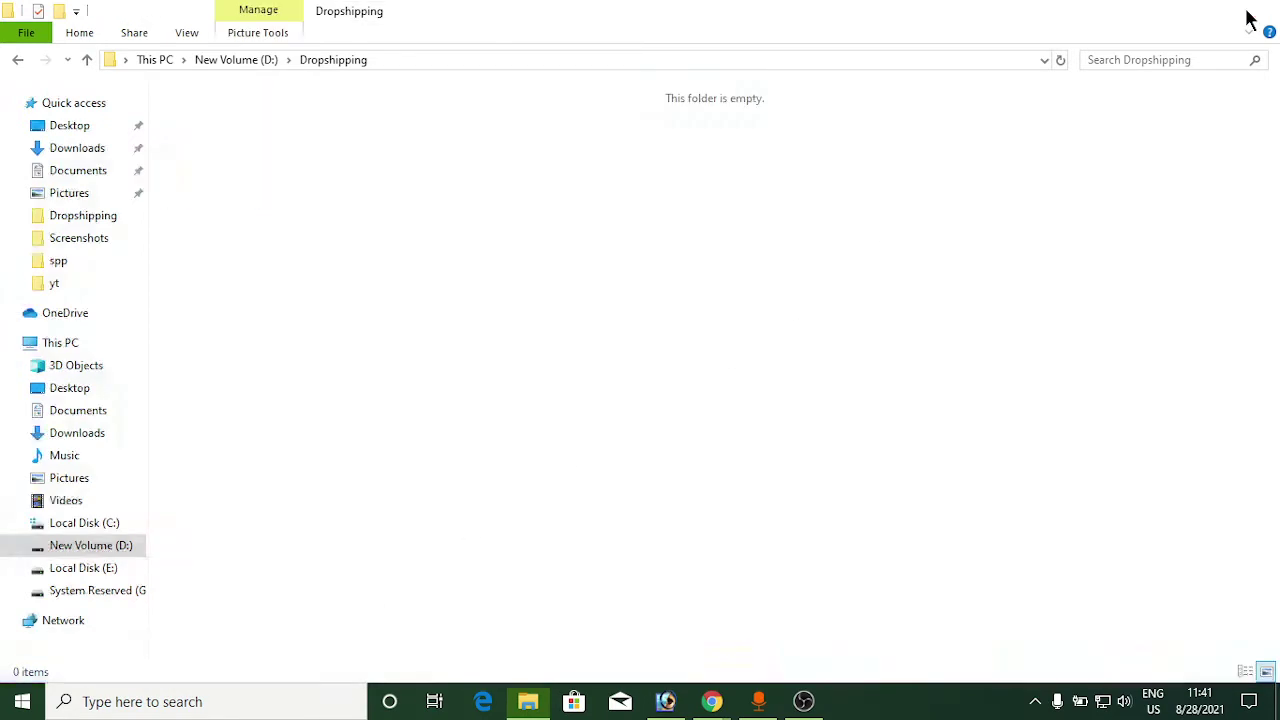
right_click(36, 590)
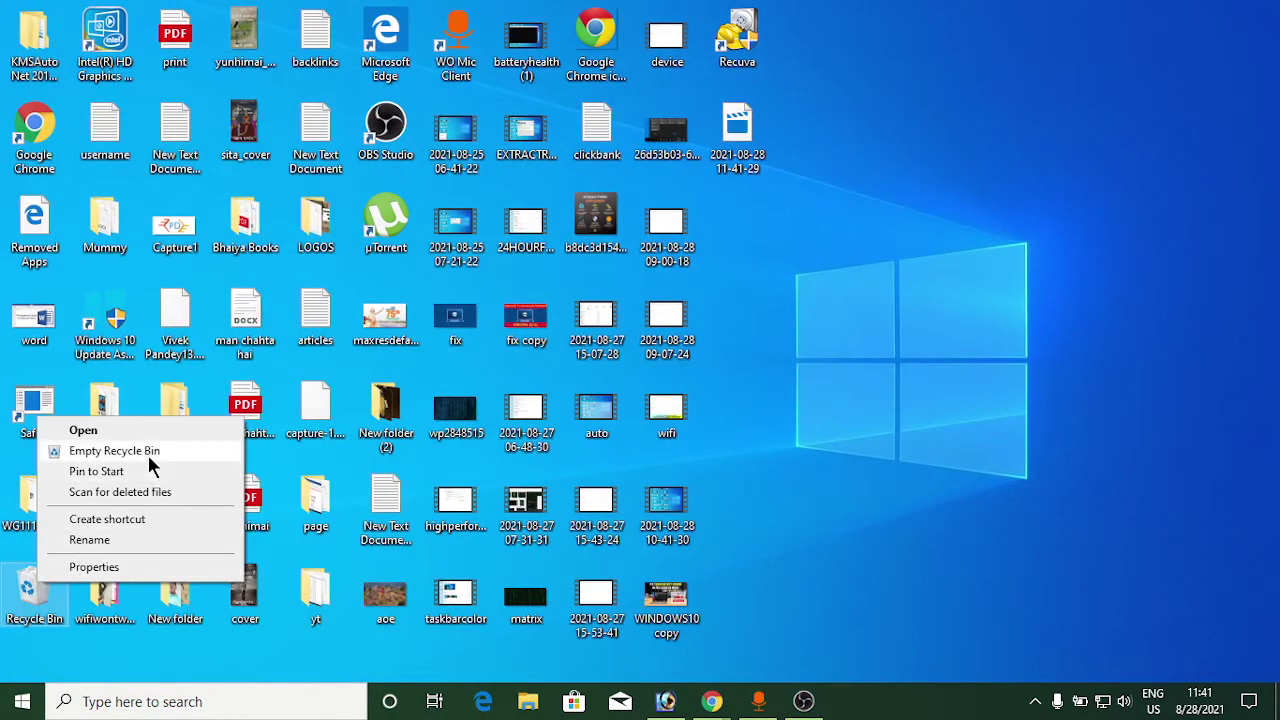
Empty the Recycle Bin and confirm permanently deleting the file
click(114, 451)
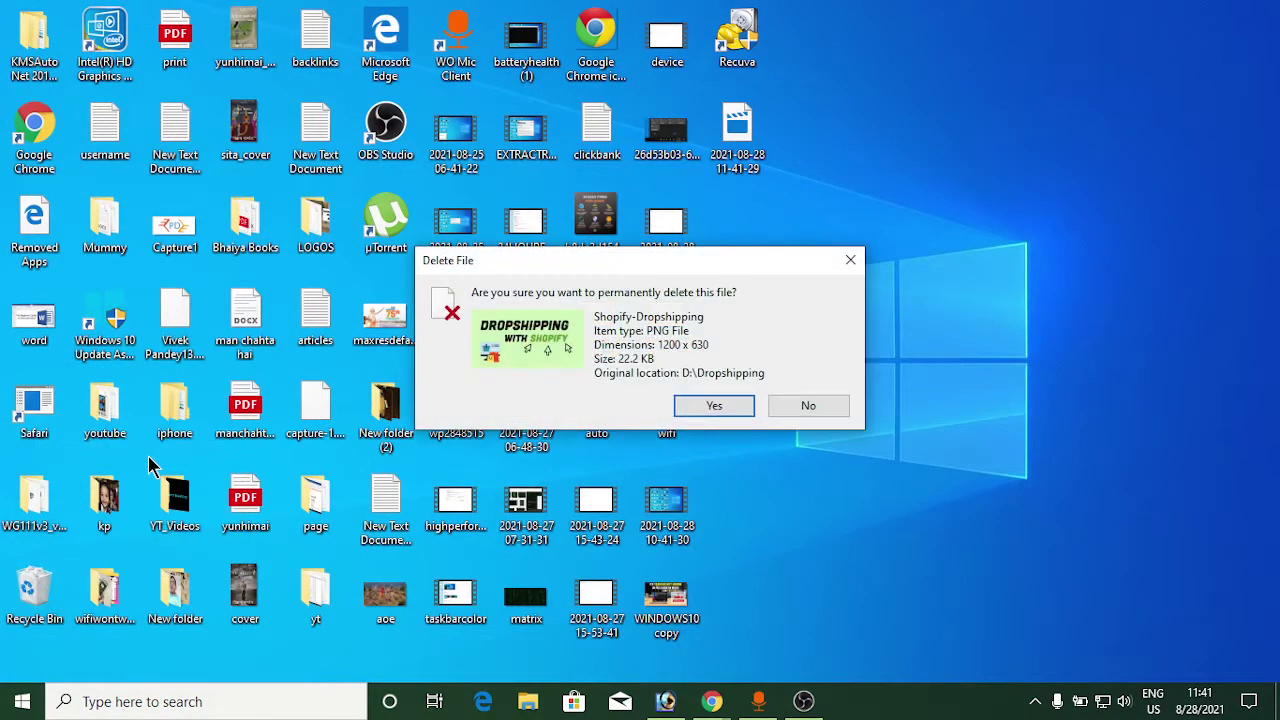
click(718, 404)
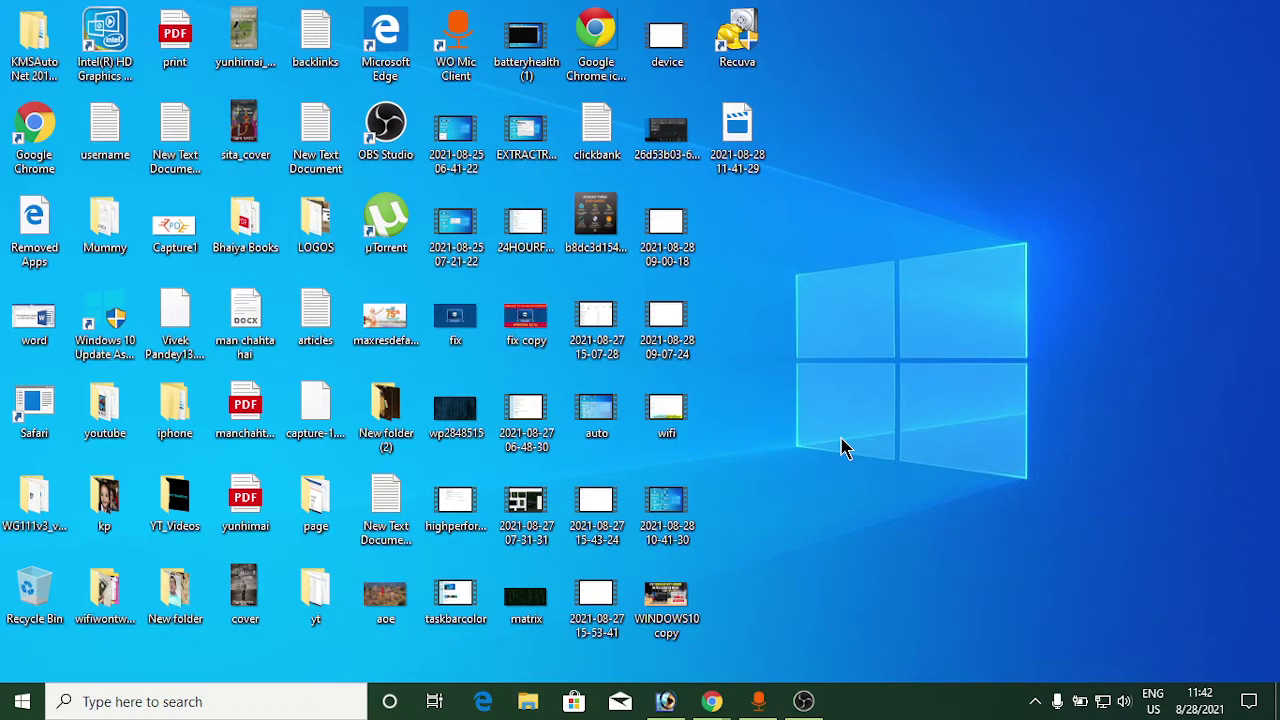
Search Google for 'recuva' in Chrome
mouse_move(710, 696)
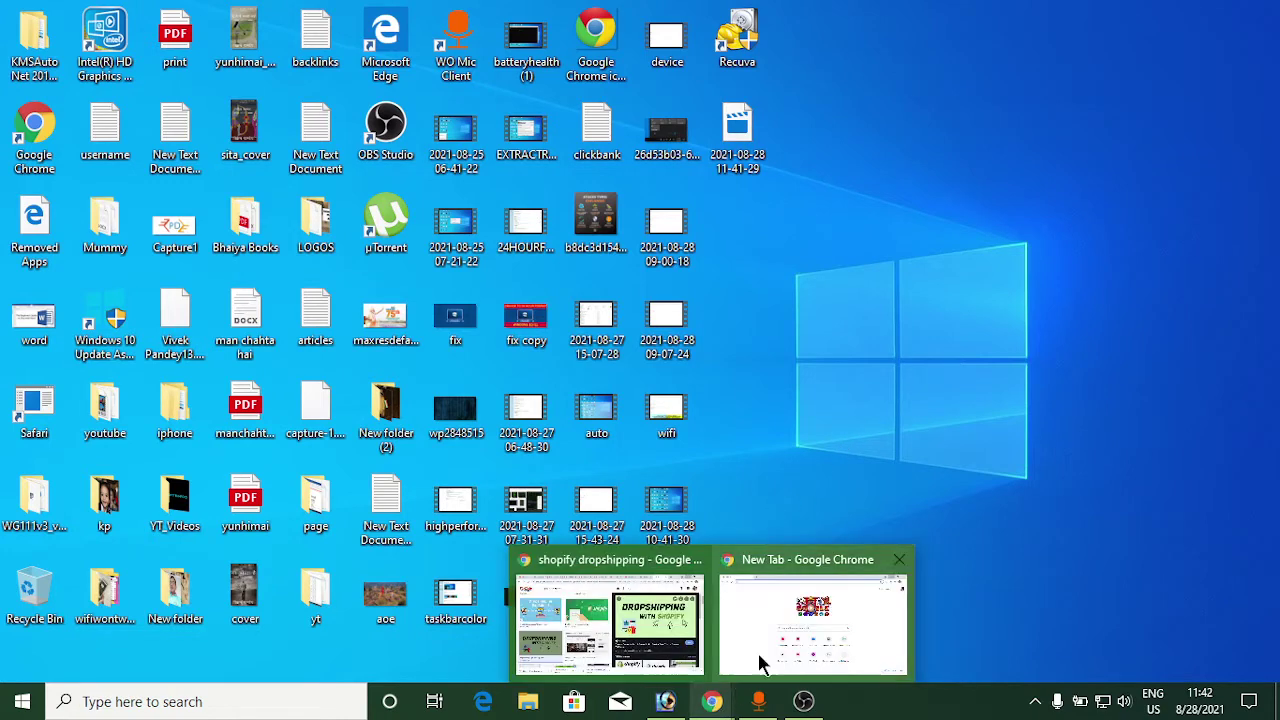
click(746, 670)
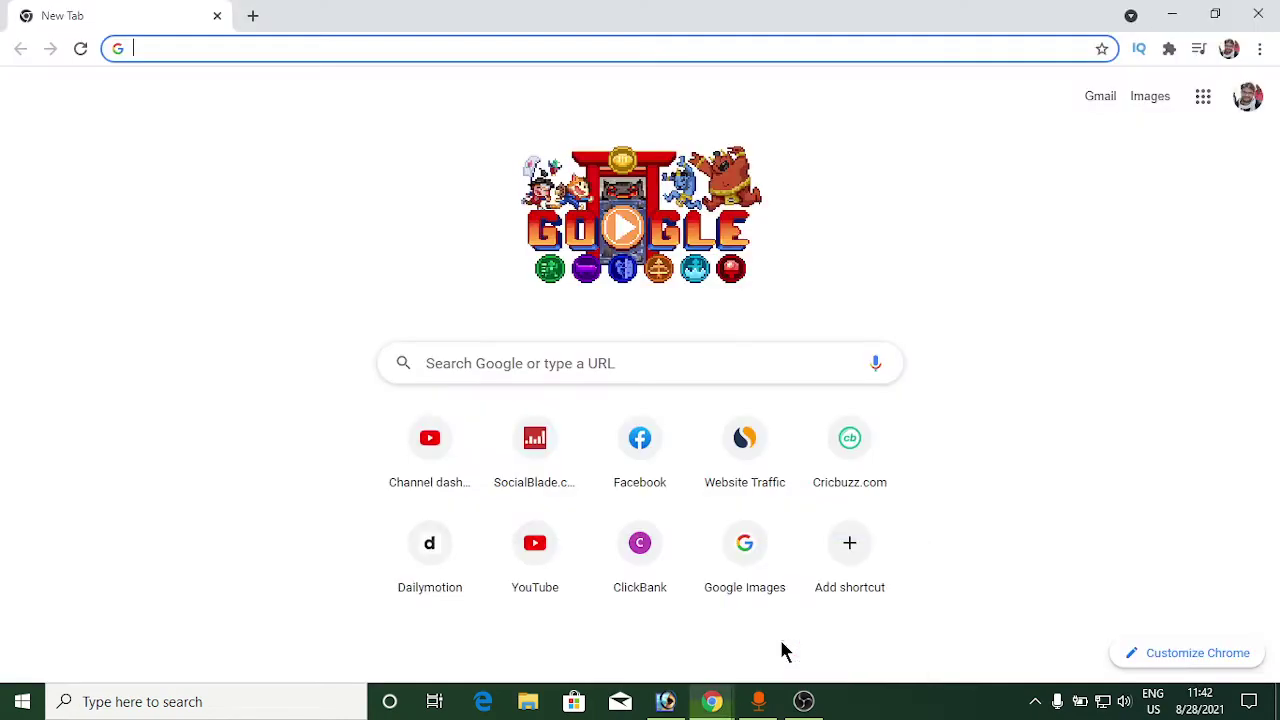
click(621, 54)
text(scu)
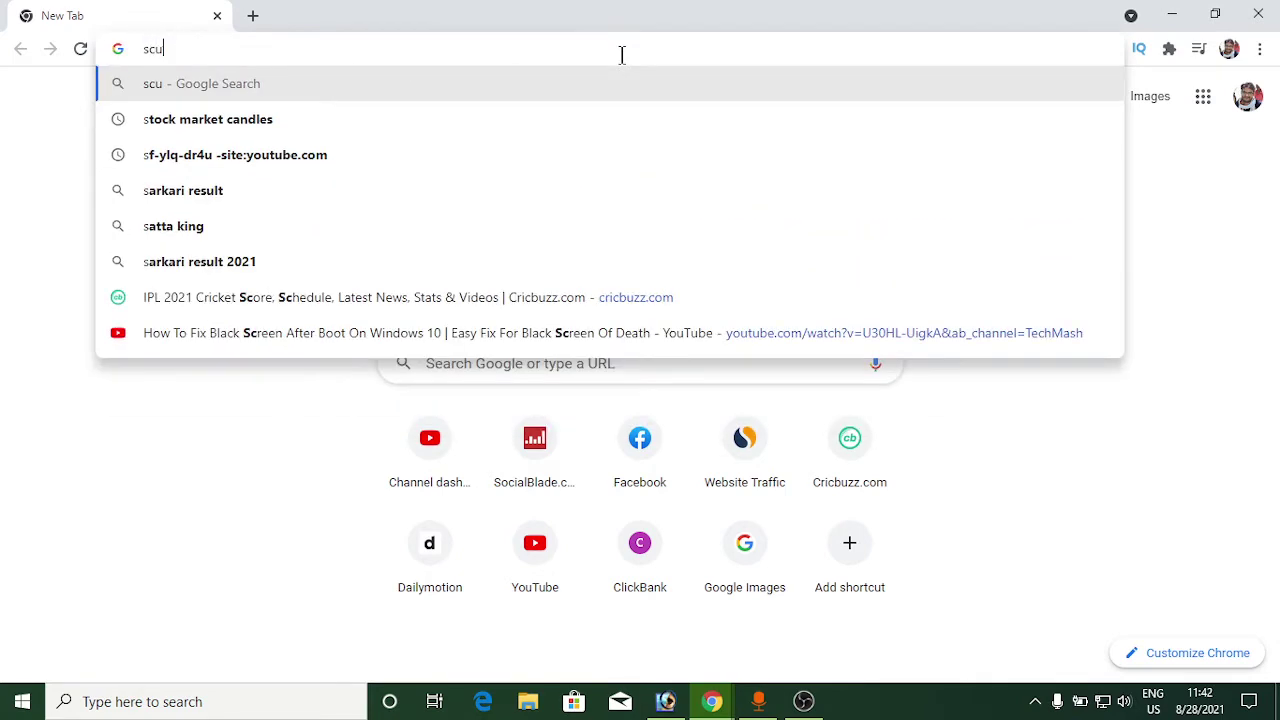
key(BackSpace)
key(BackSpace)
key(BackSpace)
text(r)
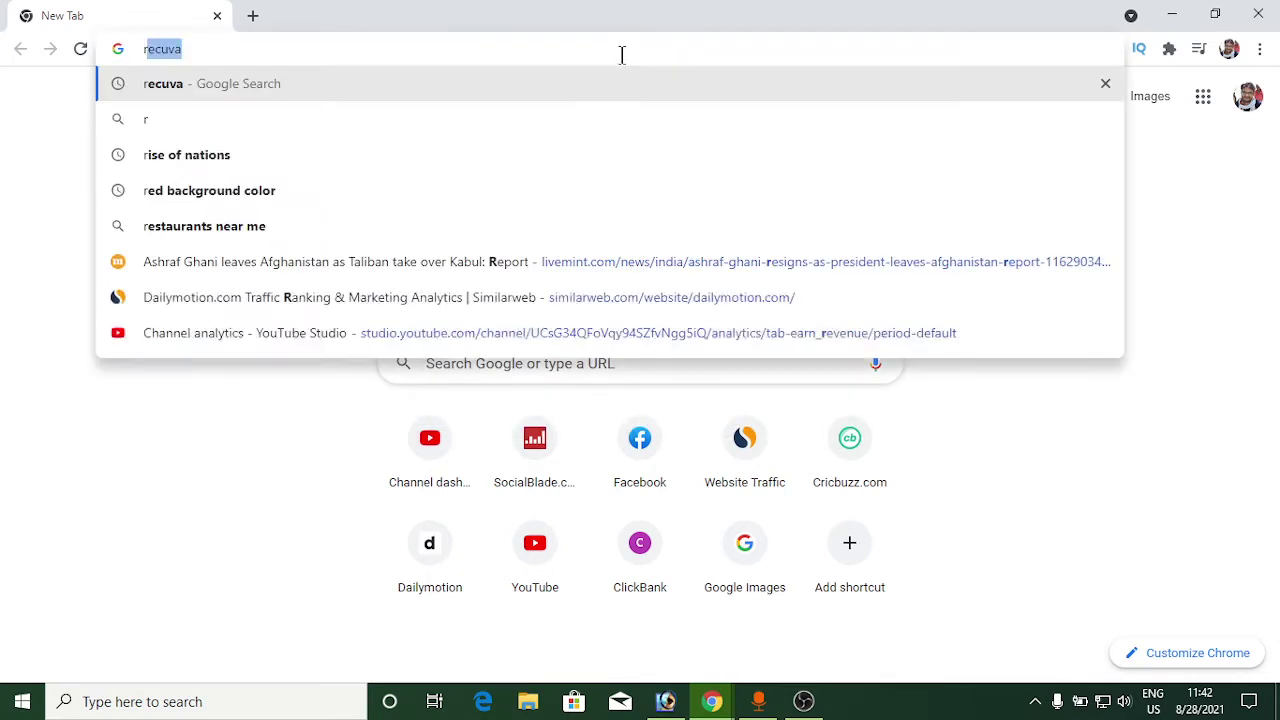
text(ecuva)
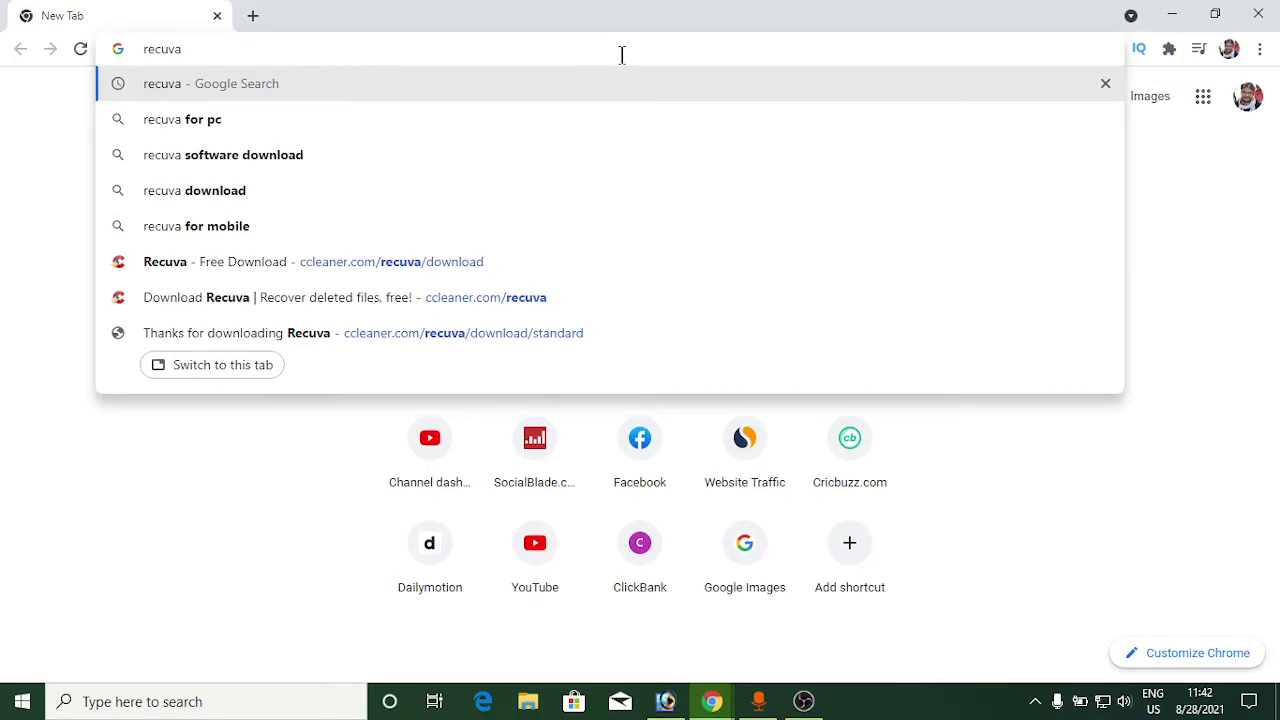
key(Return)
Download the free version of Recuva from the CCleaner website
scroll(516, 307, down, 5)
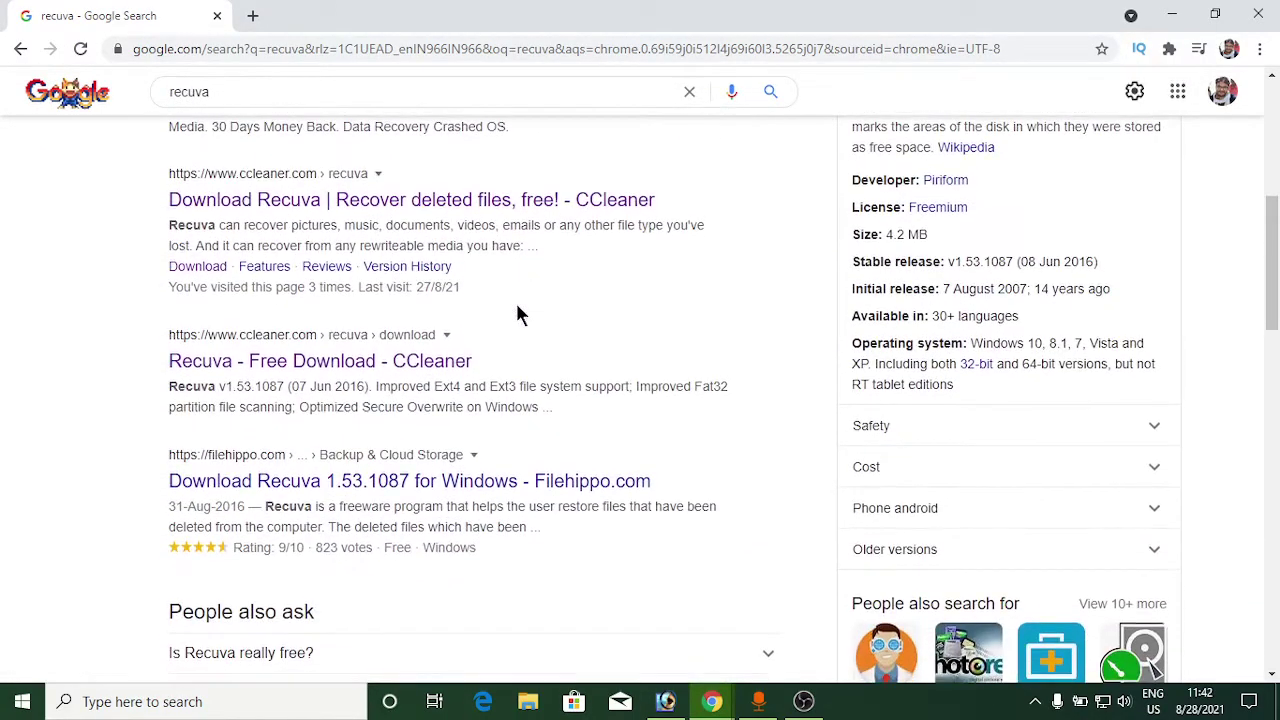
click(392, 205)
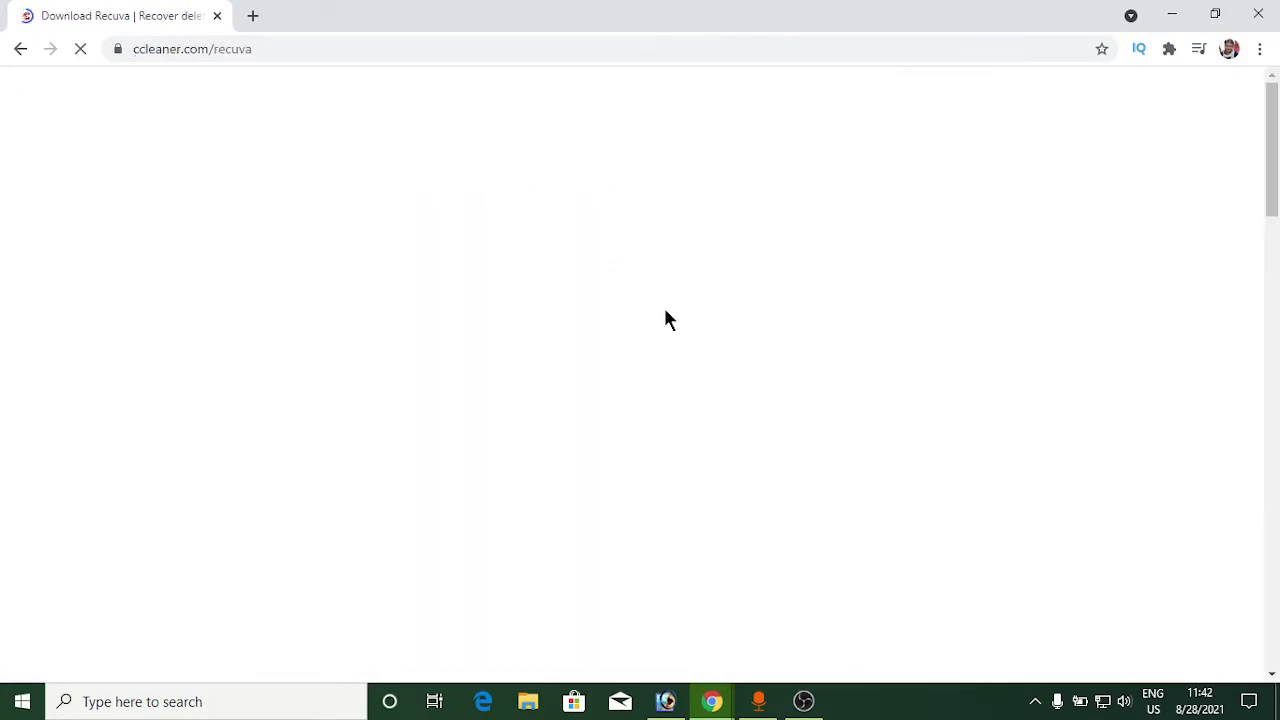
scroll(666, 320, down, 2)
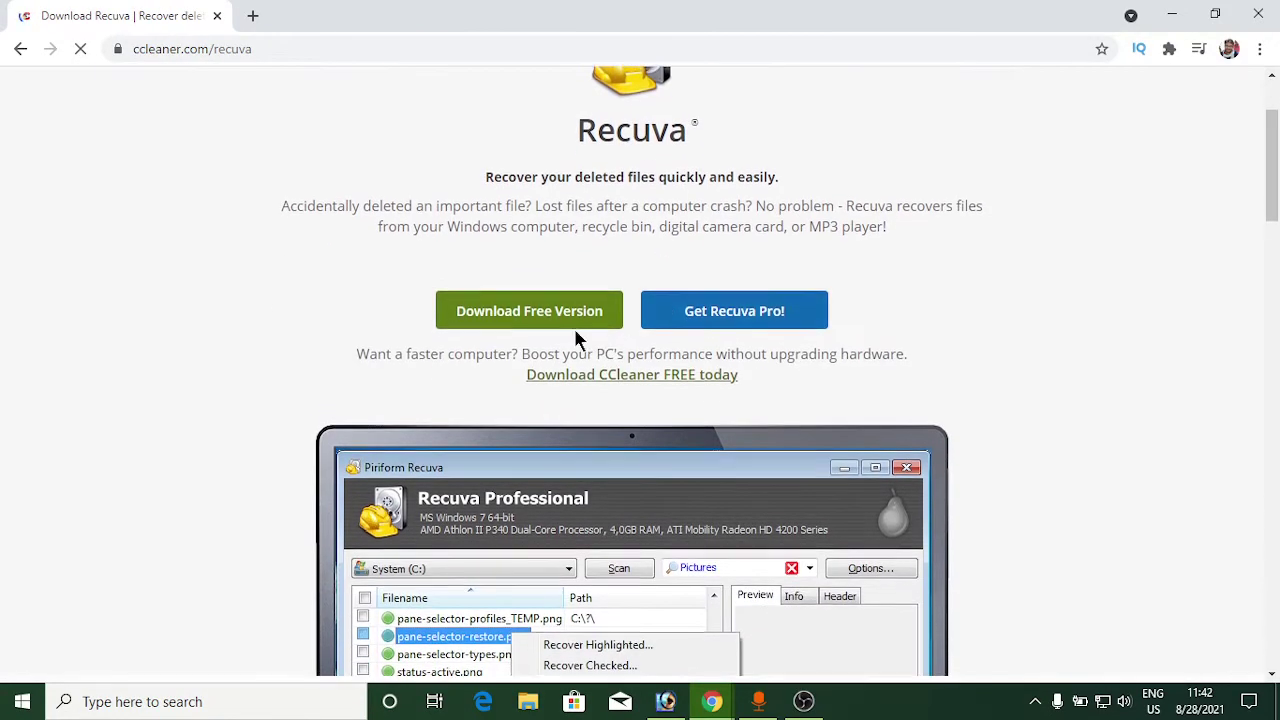
click(514, 314)
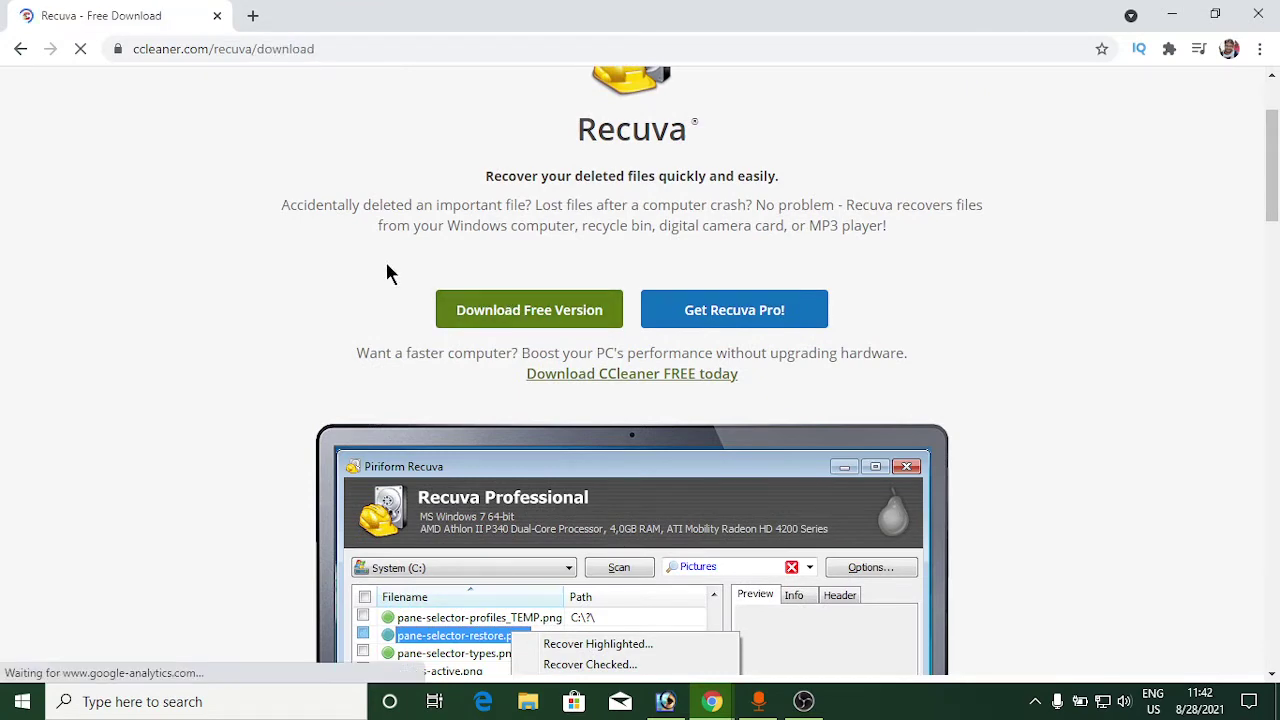
scroll(651, 250, down, 5)
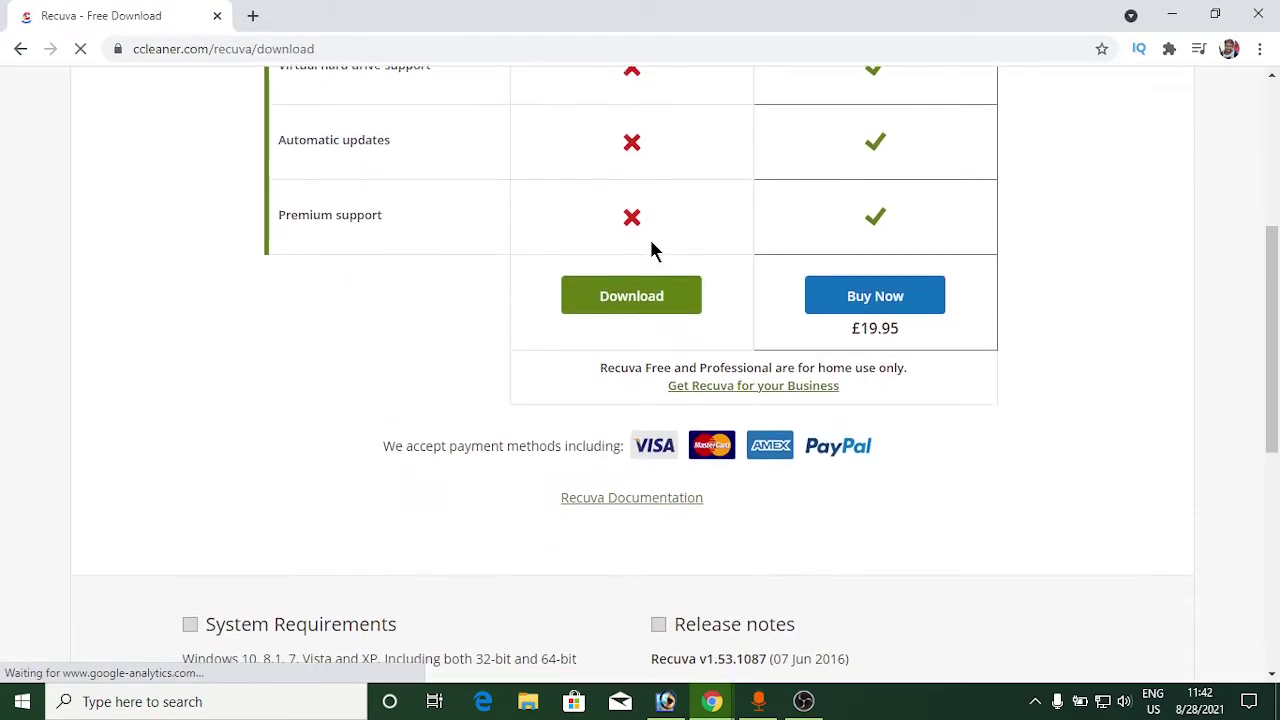
scroll(651, 250, down, 3)
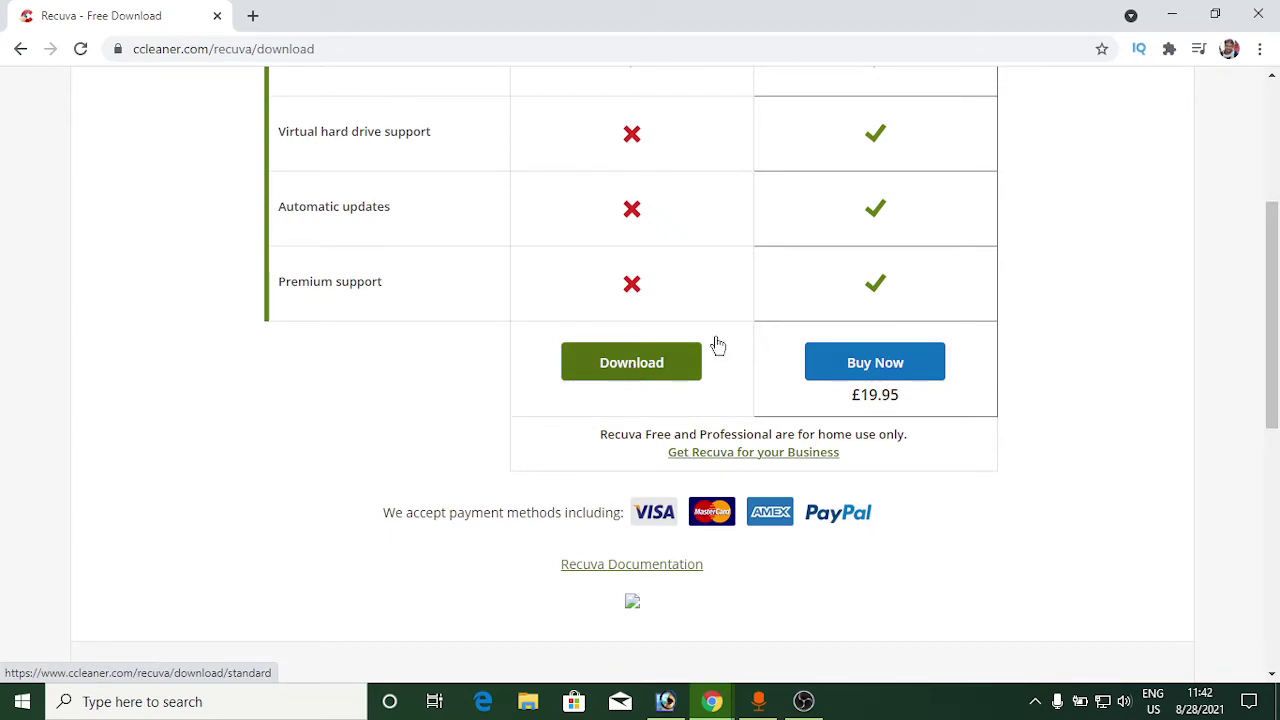
Check rcsetup153.exe in Chrome's downloads list, then minimize the browser
key(ctrl+j)
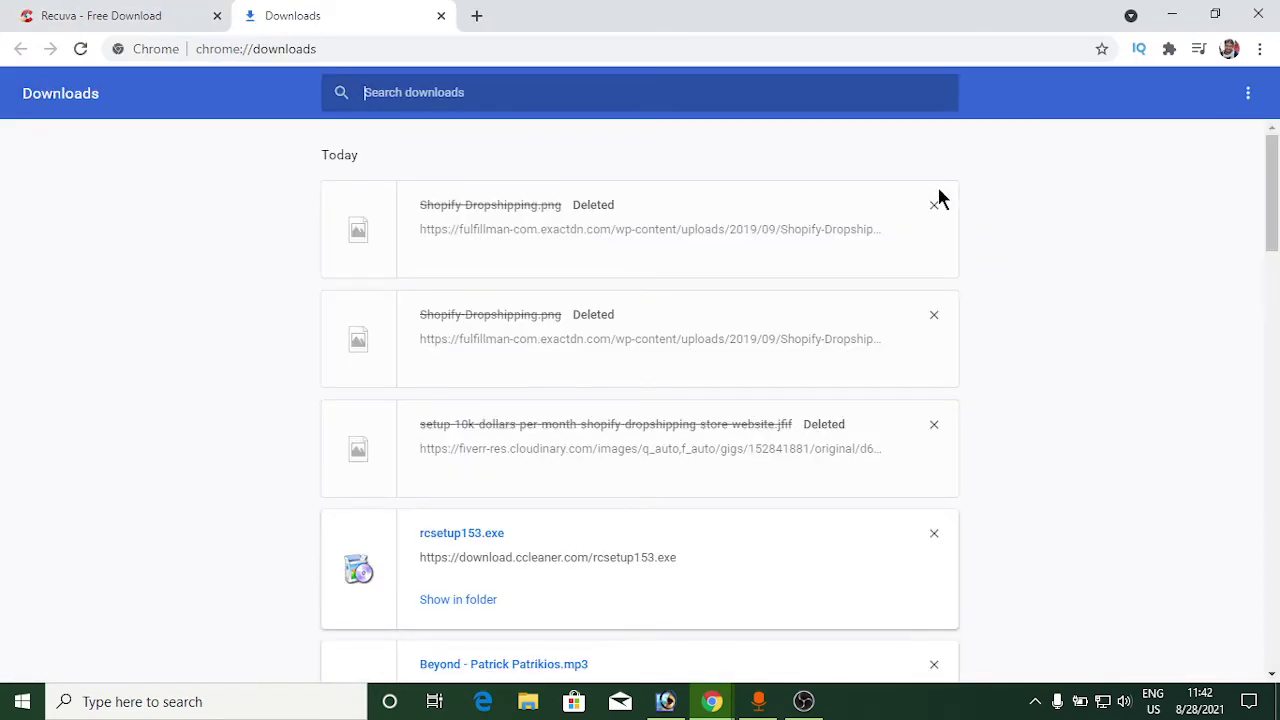
scroll(937, 197, down, 3)
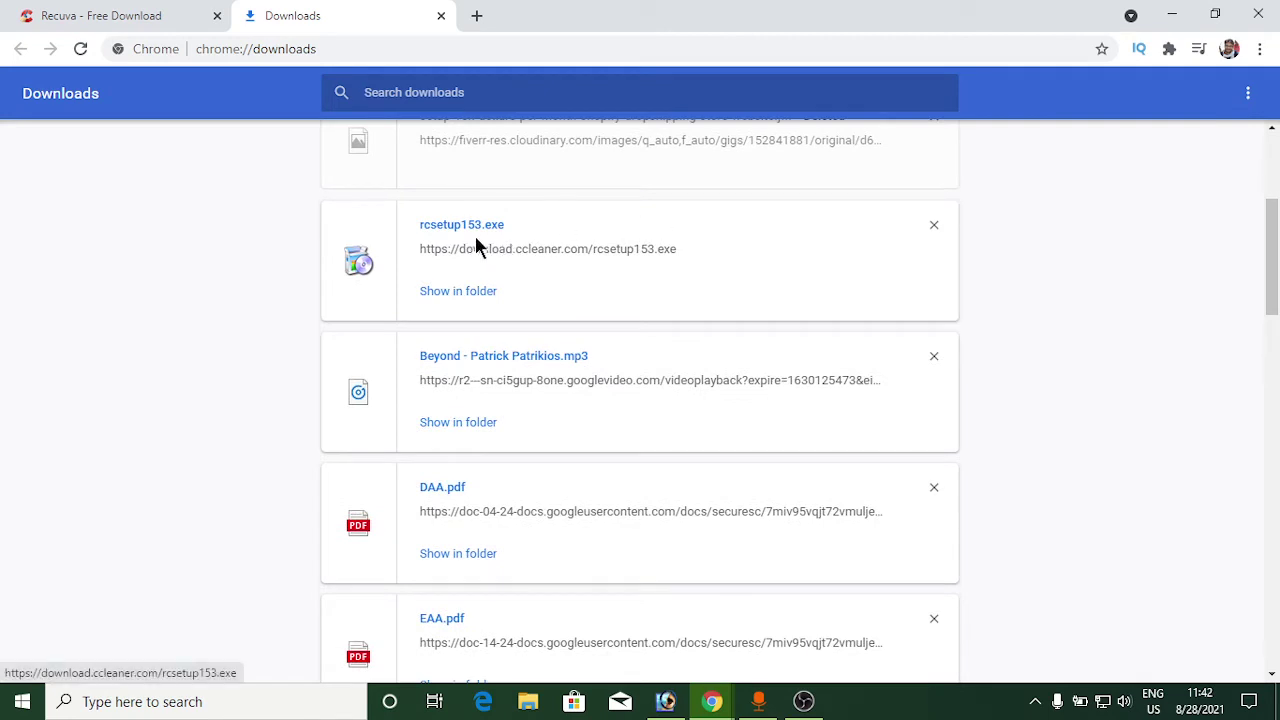
click(1172, 18)
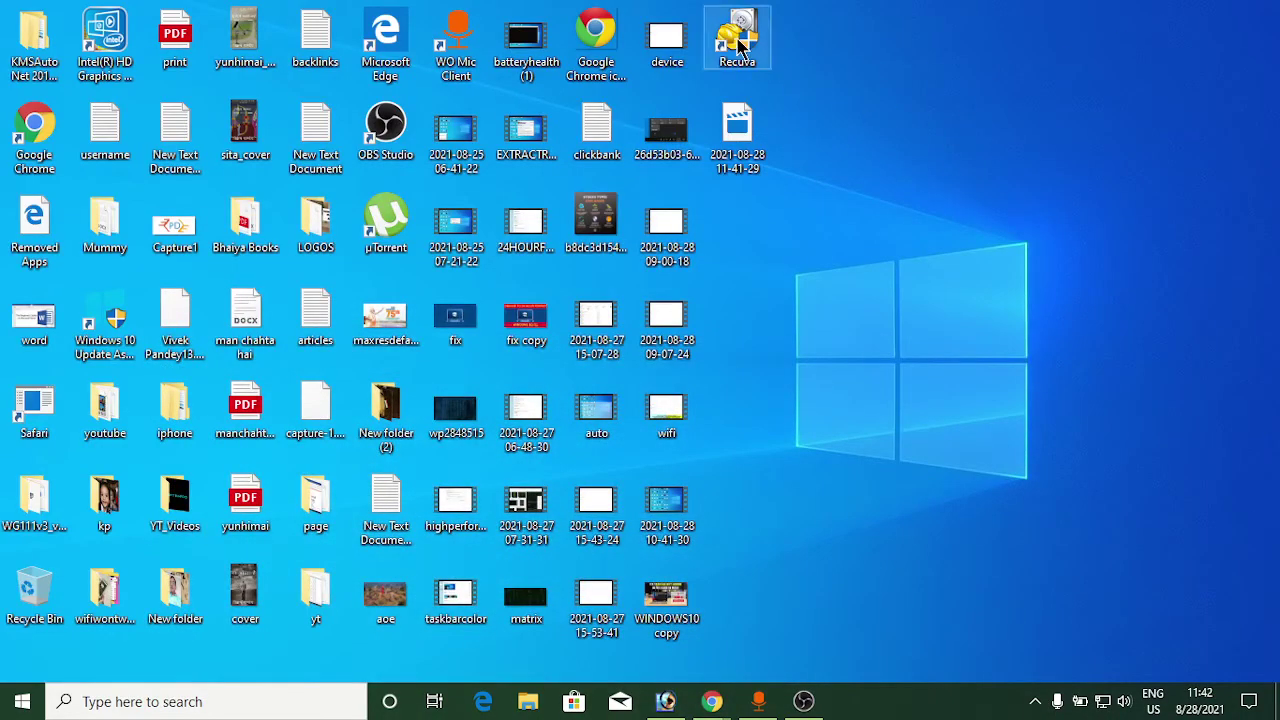
Launch Recuva from the desktop, allow the UAC prompt, and pass the Welcome page
double_click(738, 40)
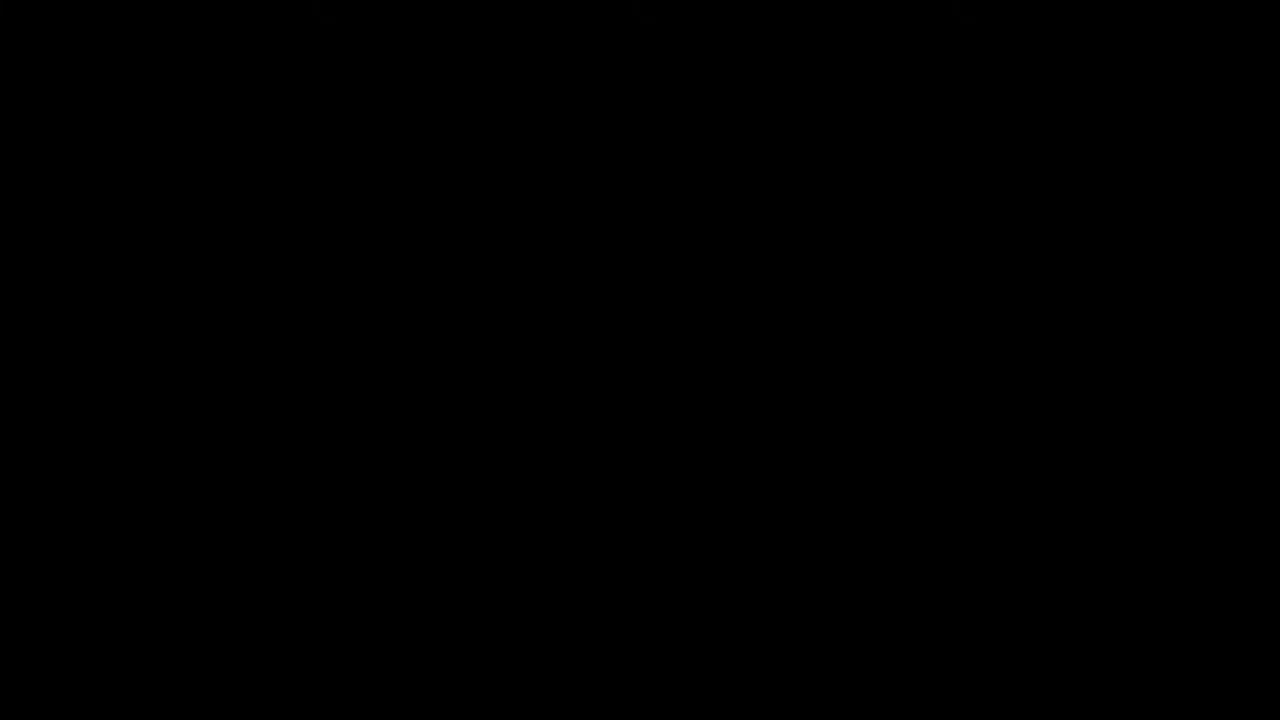
click(580, 480)
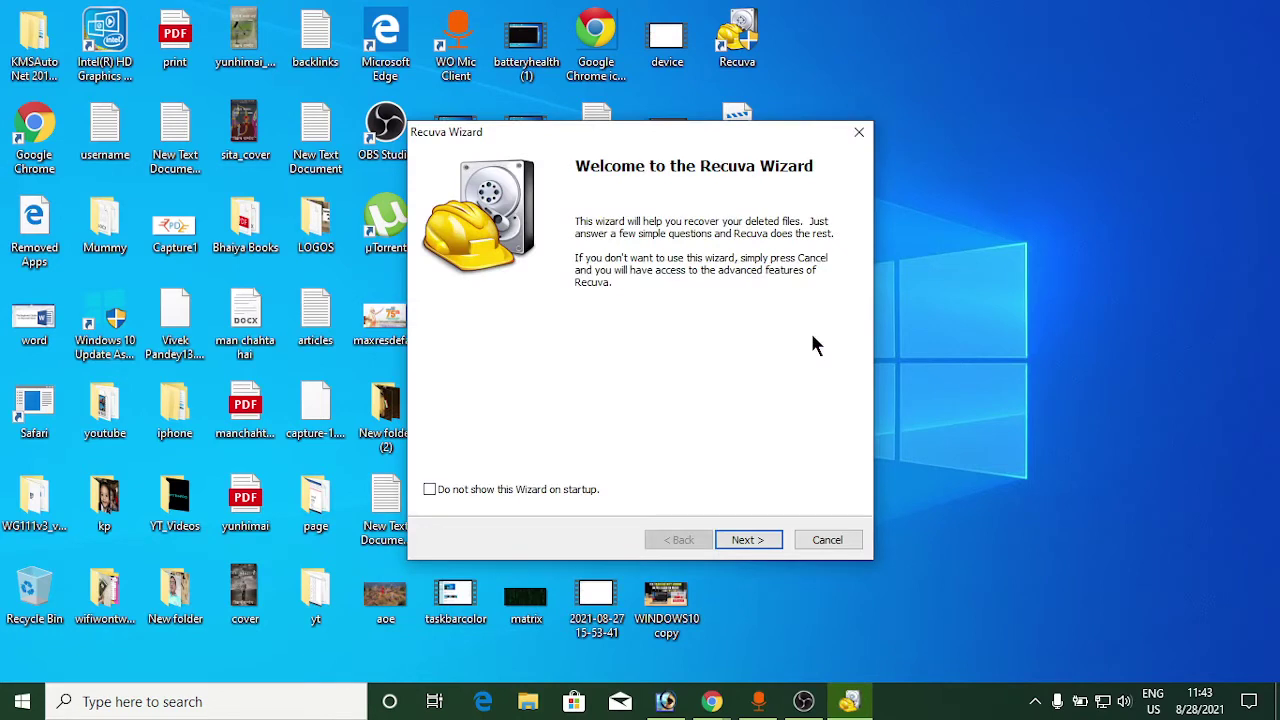
click(748, 542)
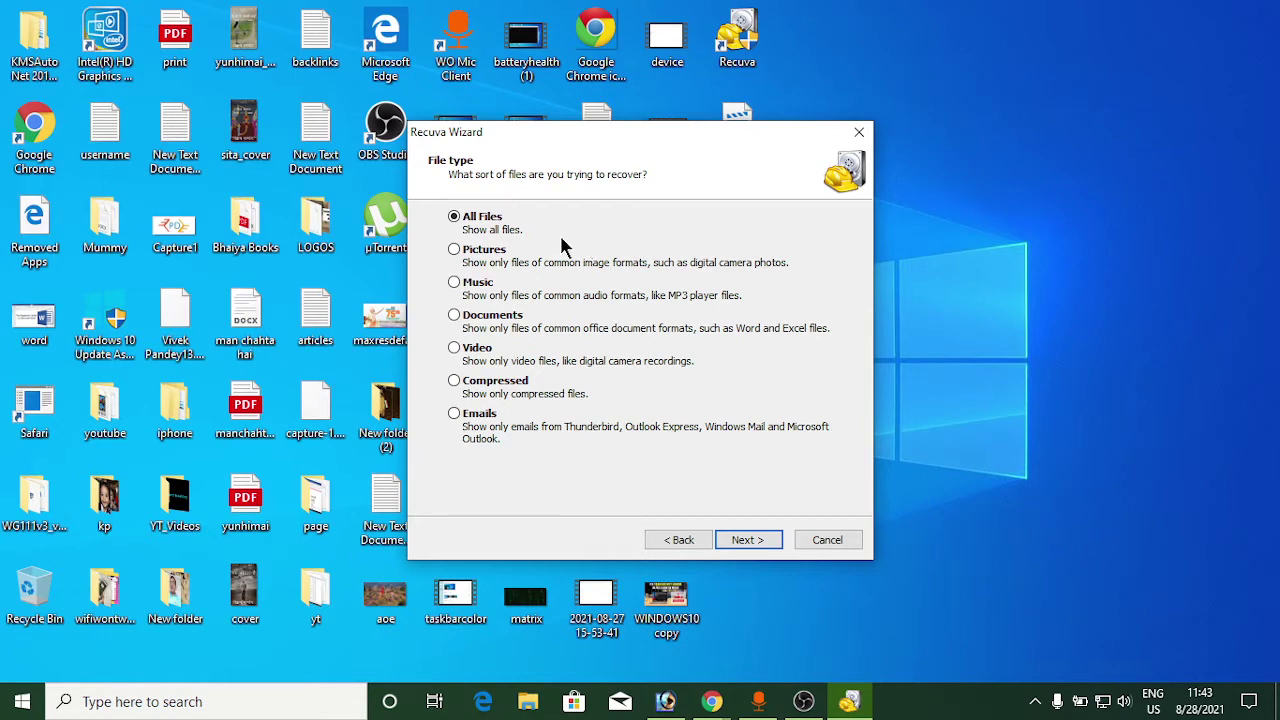
Limit the search to Pictures in the specific location New Volume (D:), leaving Deep Scan off
click(454, 249)
click(752, 540)
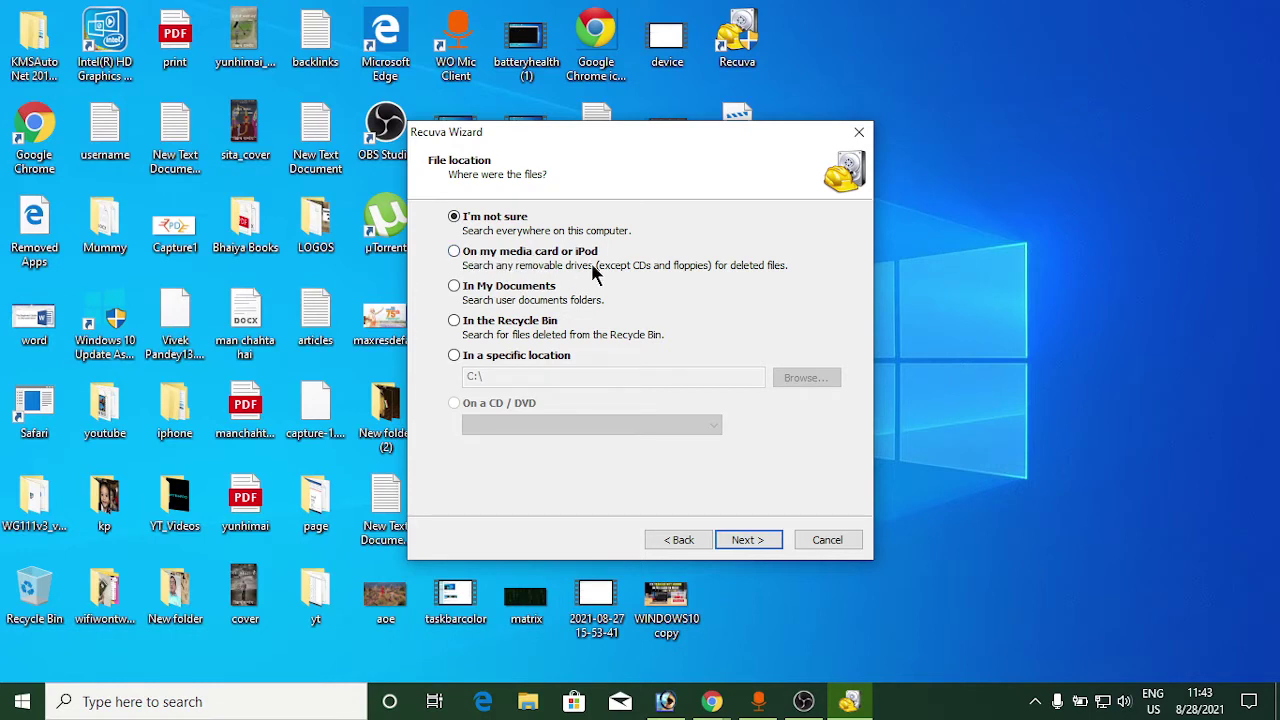
click(455, 356)
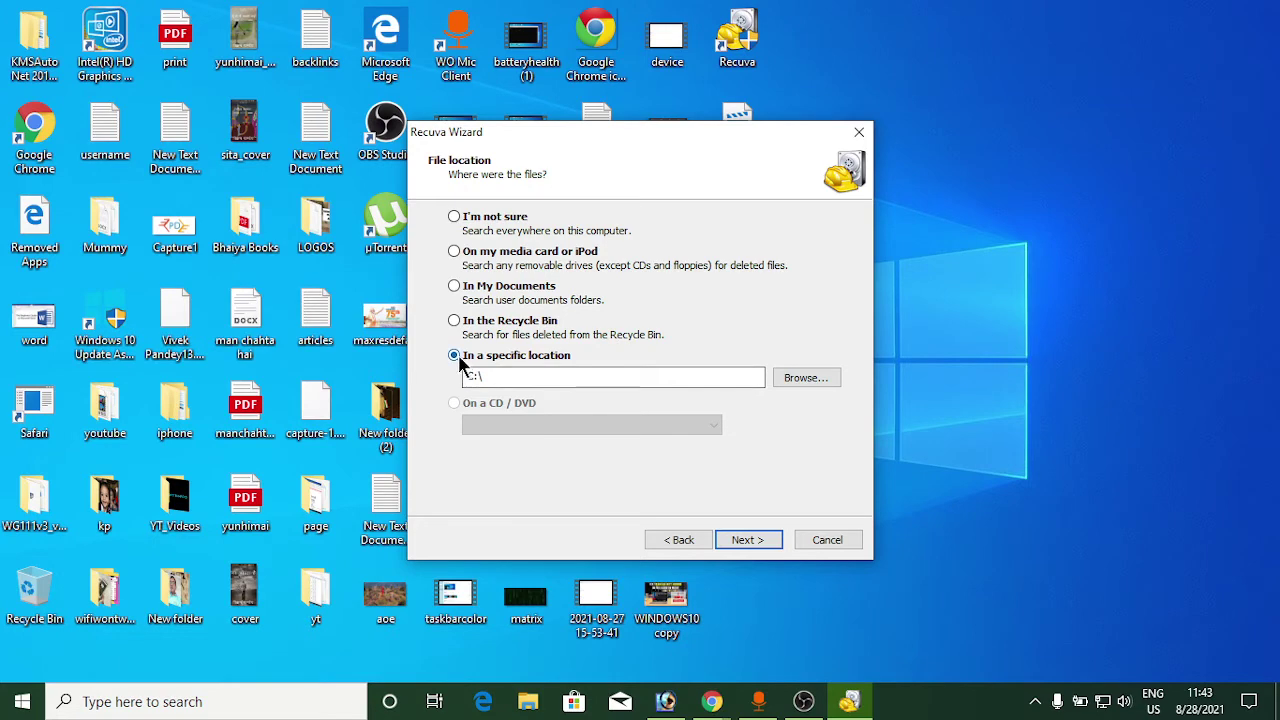
click(807, 379)
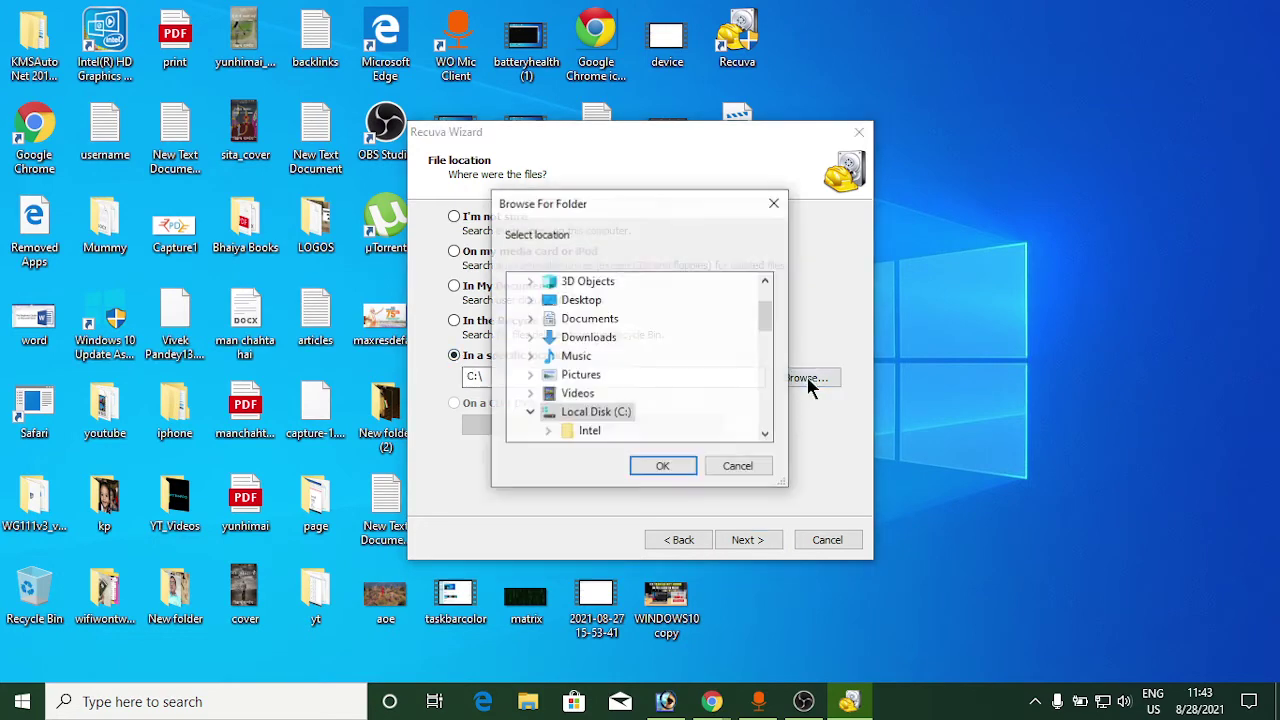
click(529, 411)
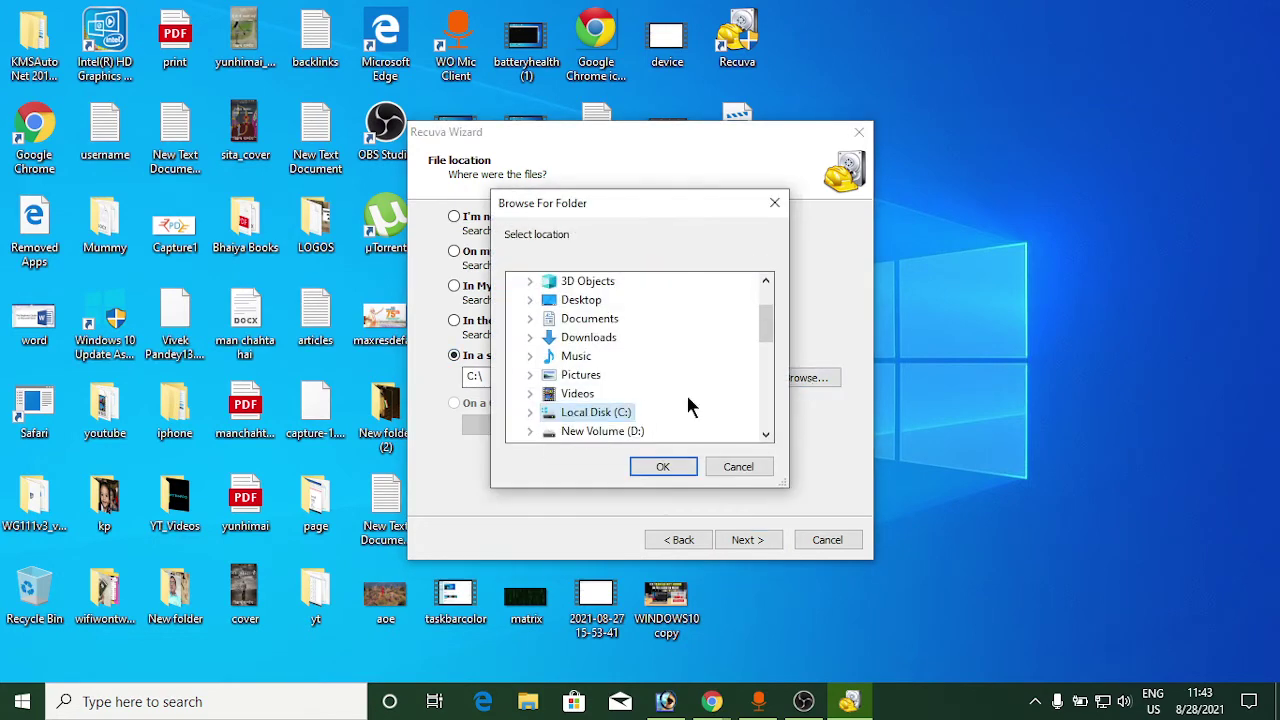
drag(759, 333, 761, 349)
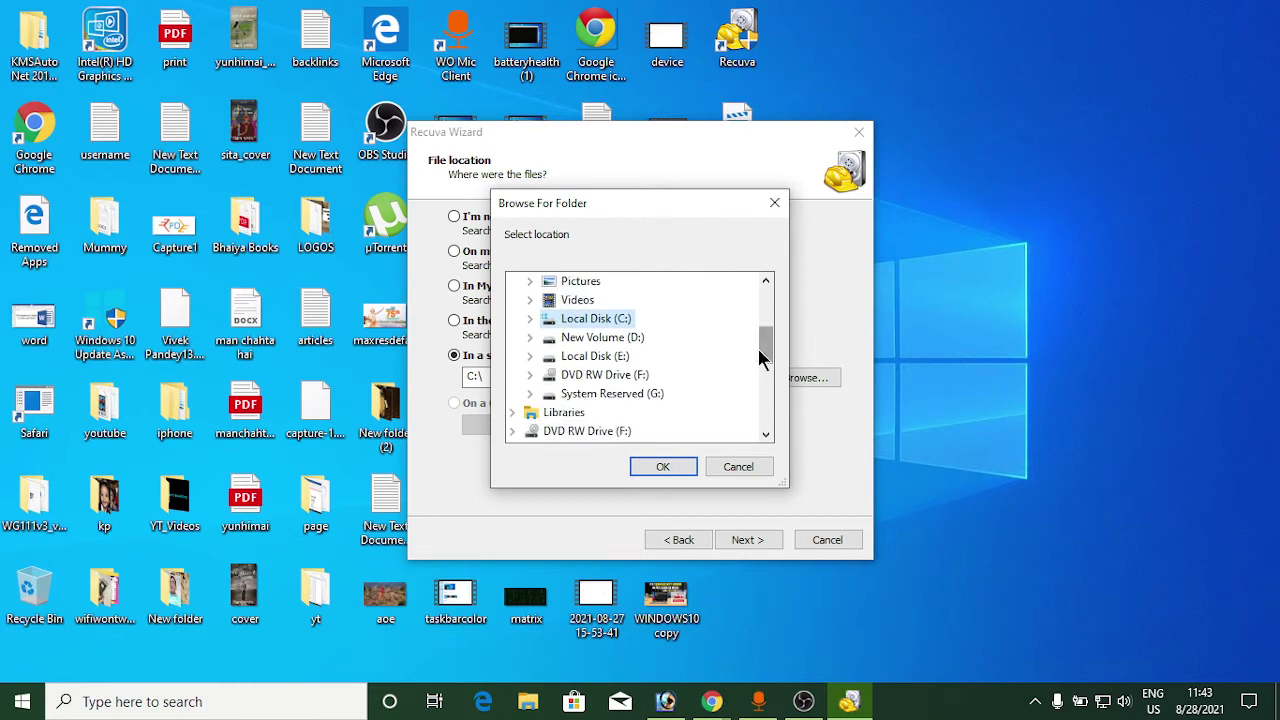
click(615, 340)
click(668, 466)
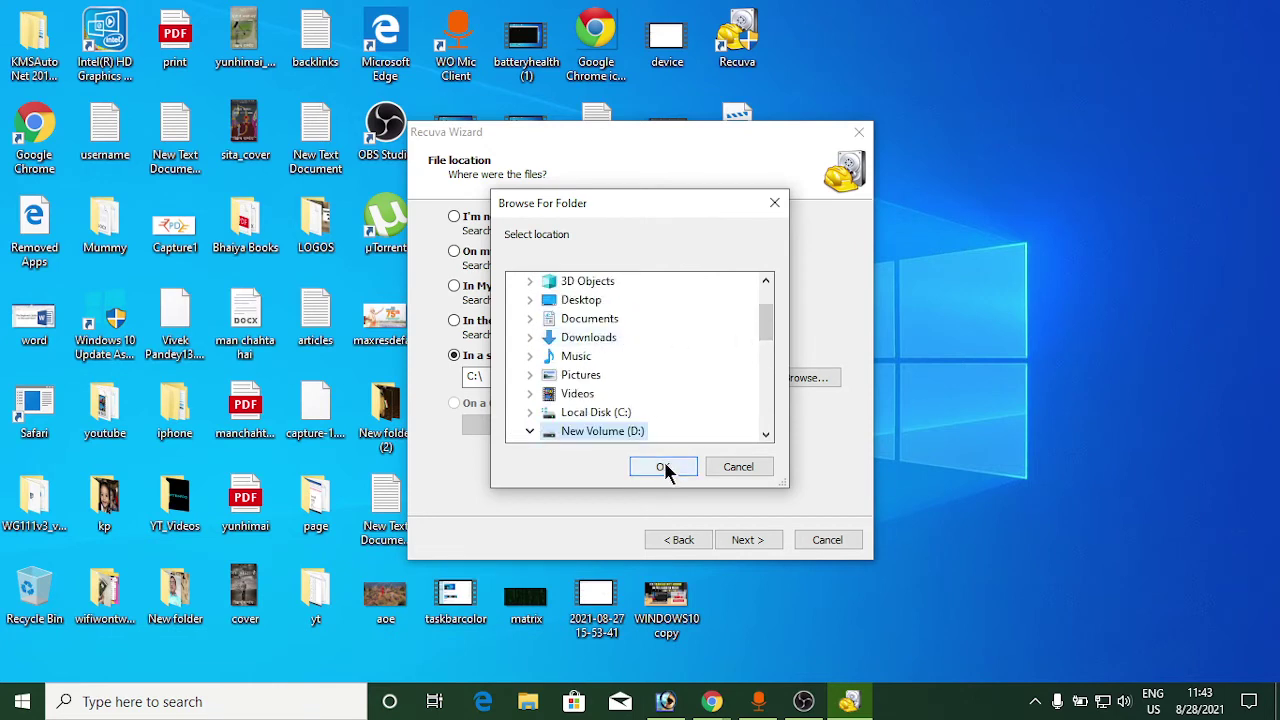
click(748, 540)
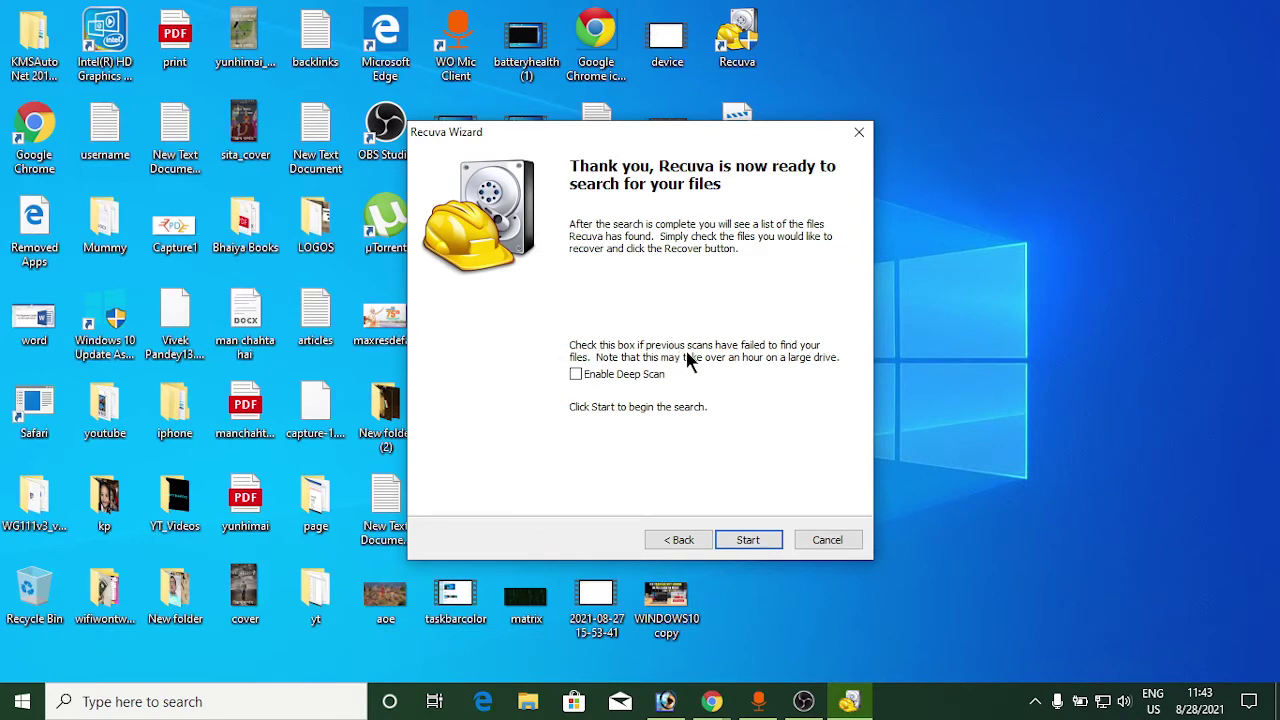
Scan D:\ for deleted pictures and tick the found $RDINA2L.png
click(748, 540)
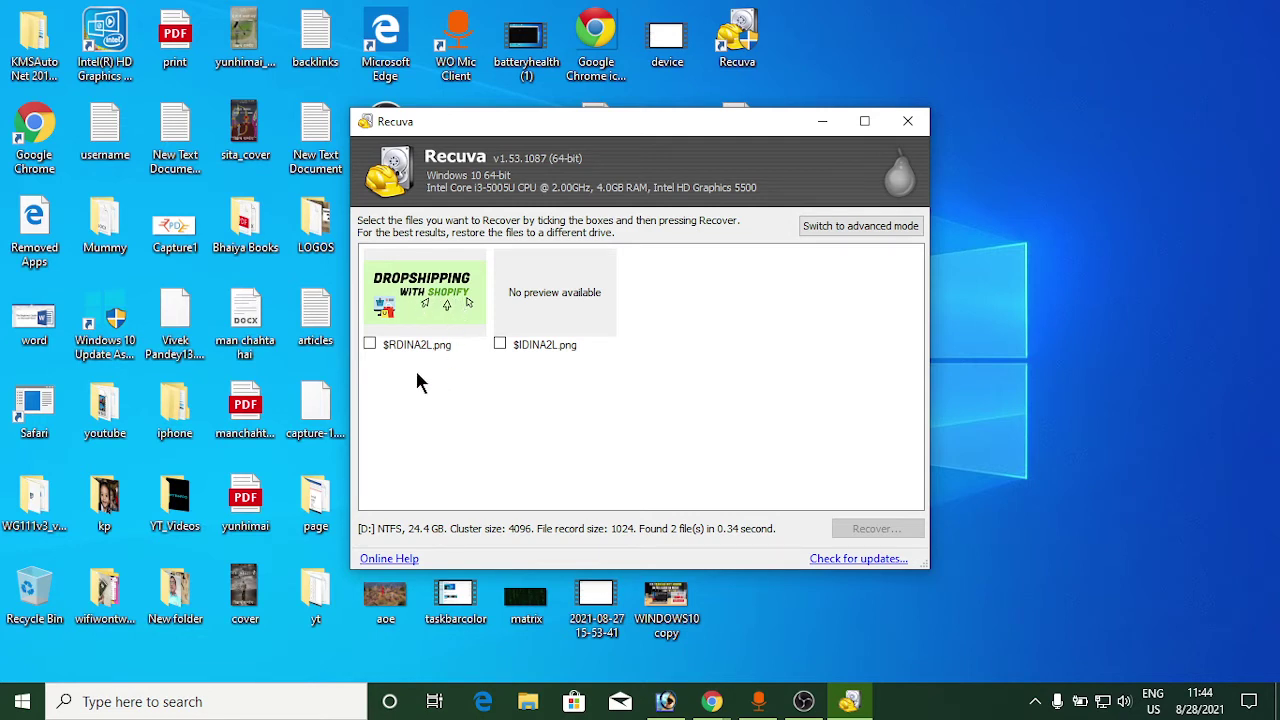
click(370, 348)
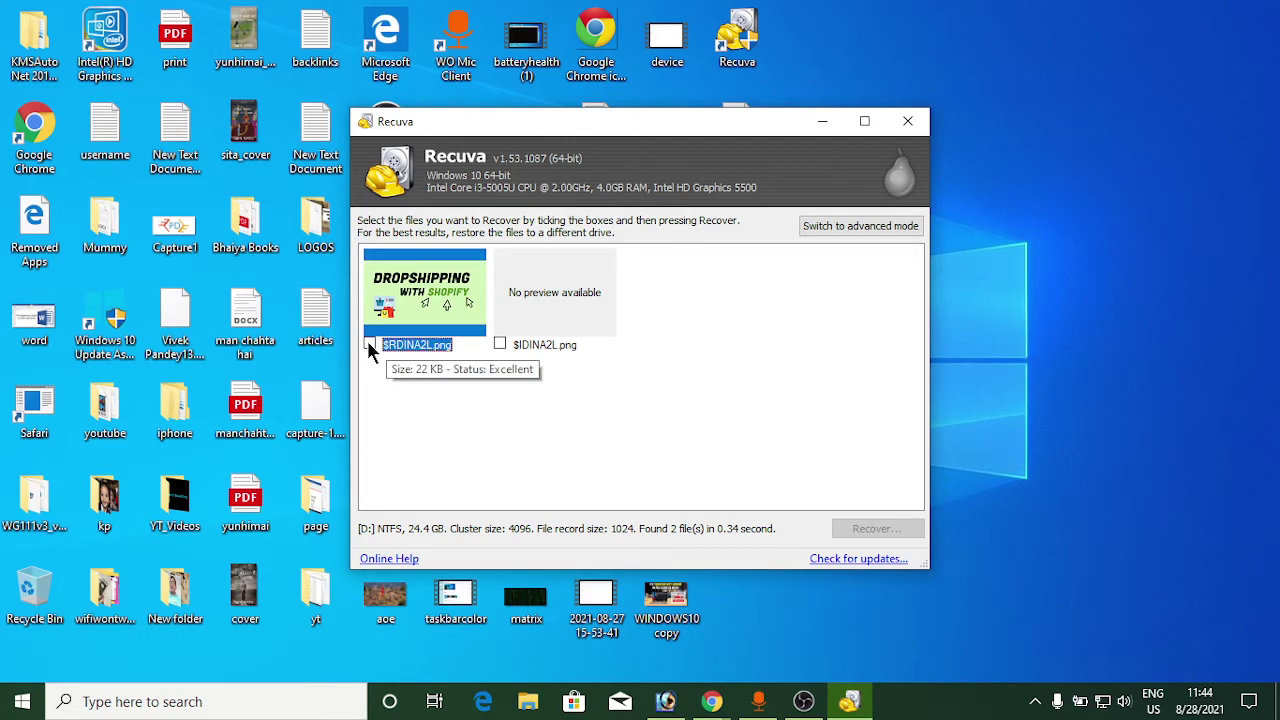
click(369, 344)
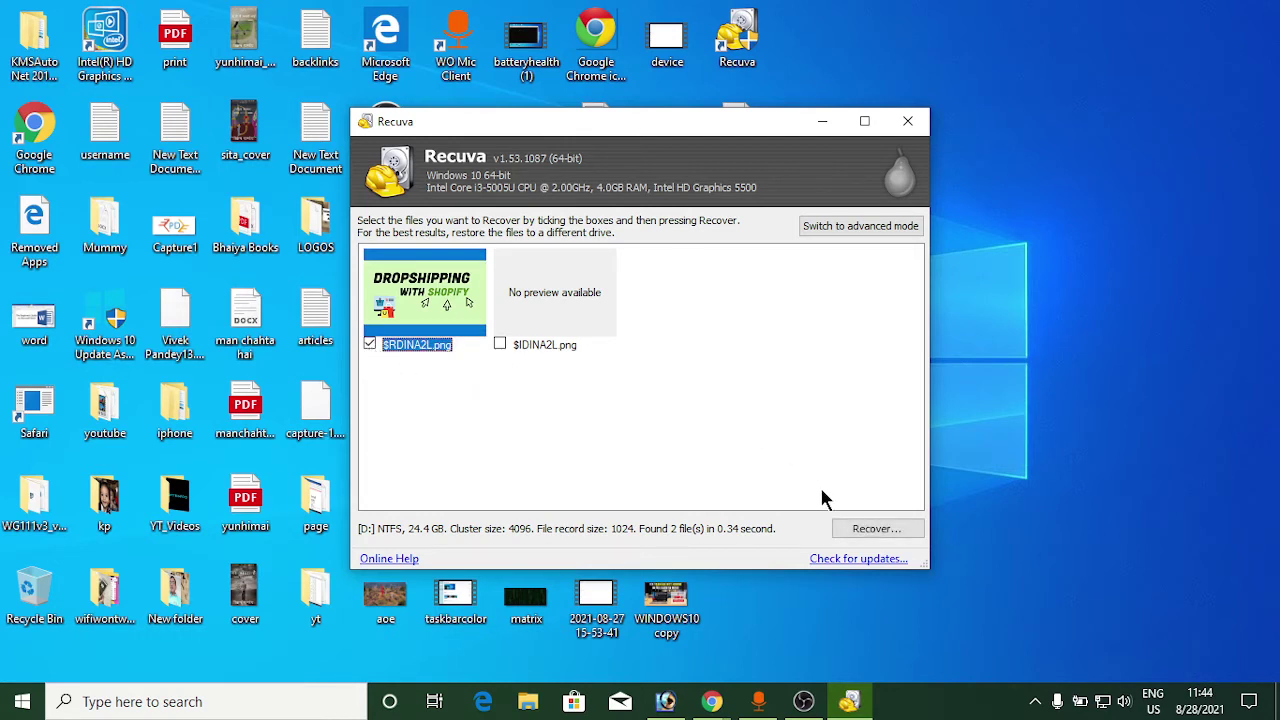
Recover $RDINA2L.png to the Desktop and dismiss the completion message
click(870, 531)
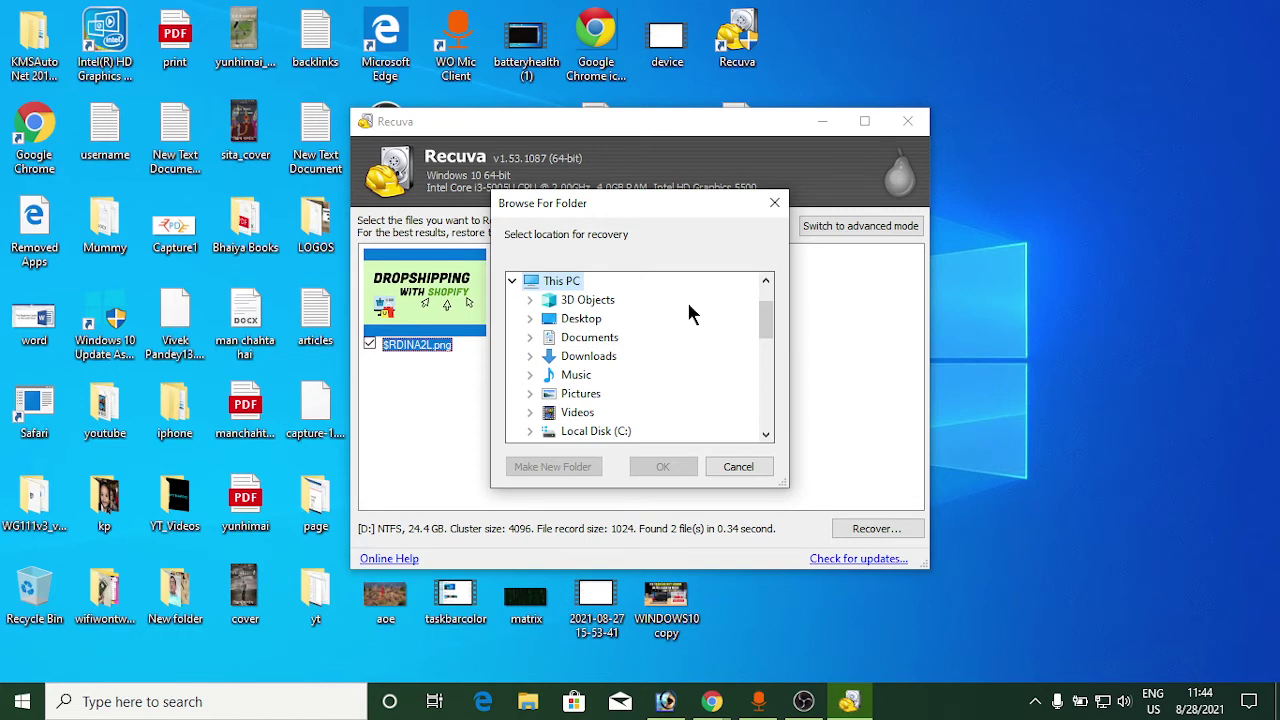
double_click(594, 320)
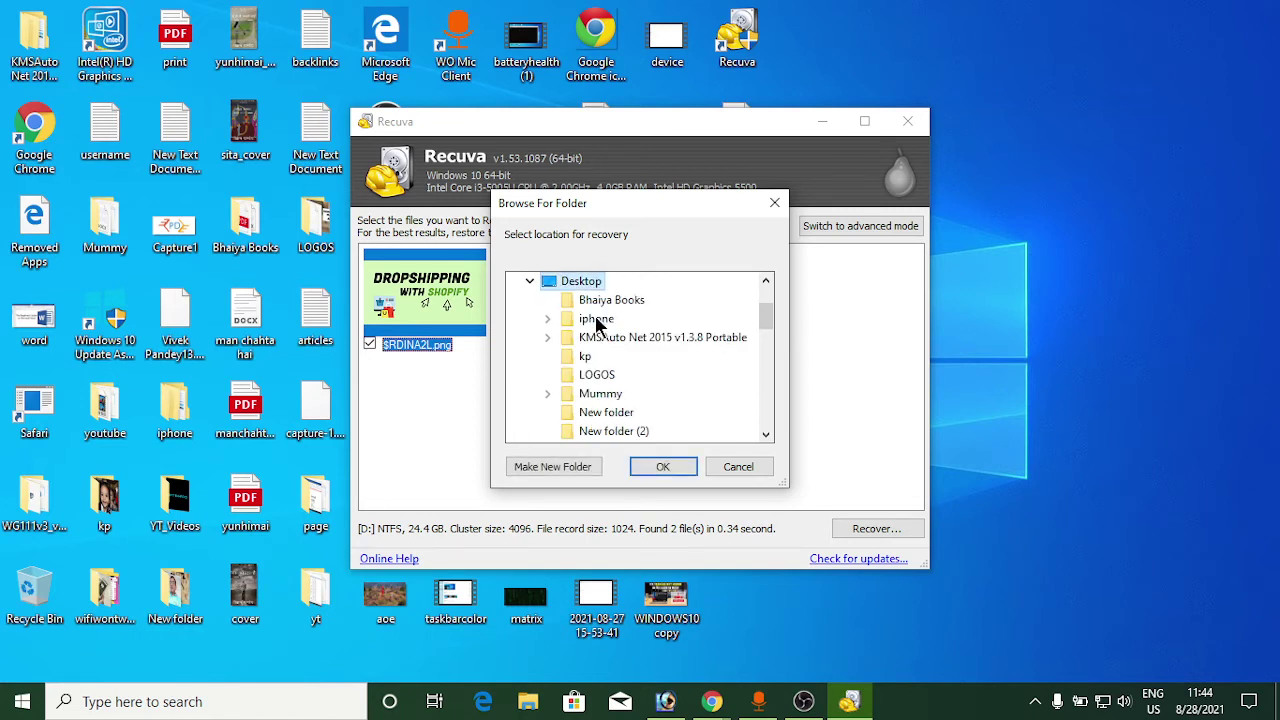
click(673, 460)
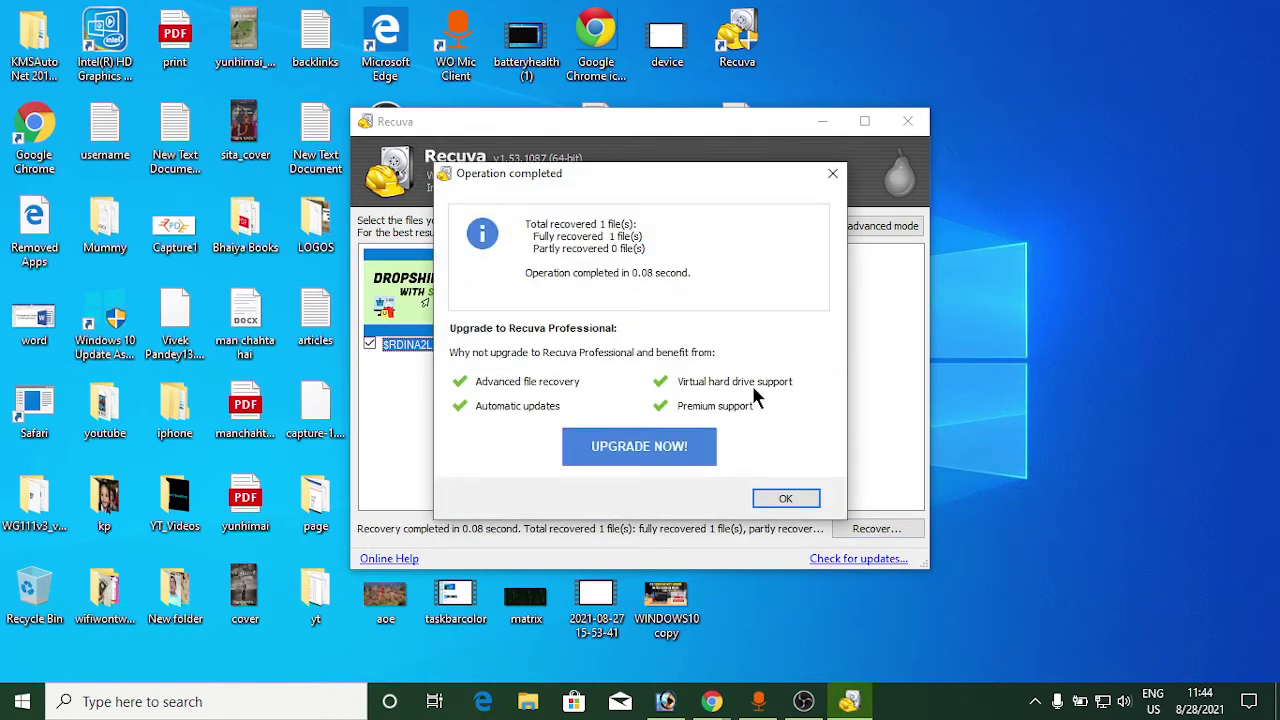
click(785, 499)
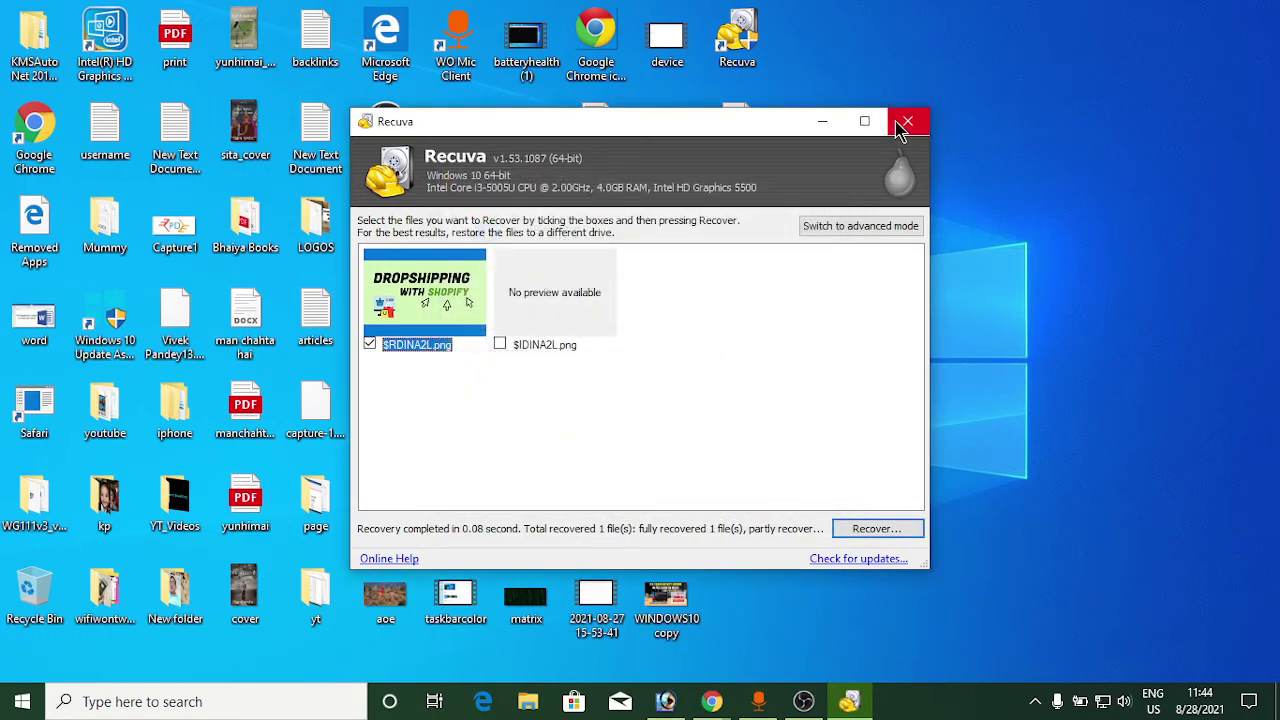
Close Recuva, select the recovered $RDINA2L image on the desktop, and relaunch Recuva
click(906, 122)
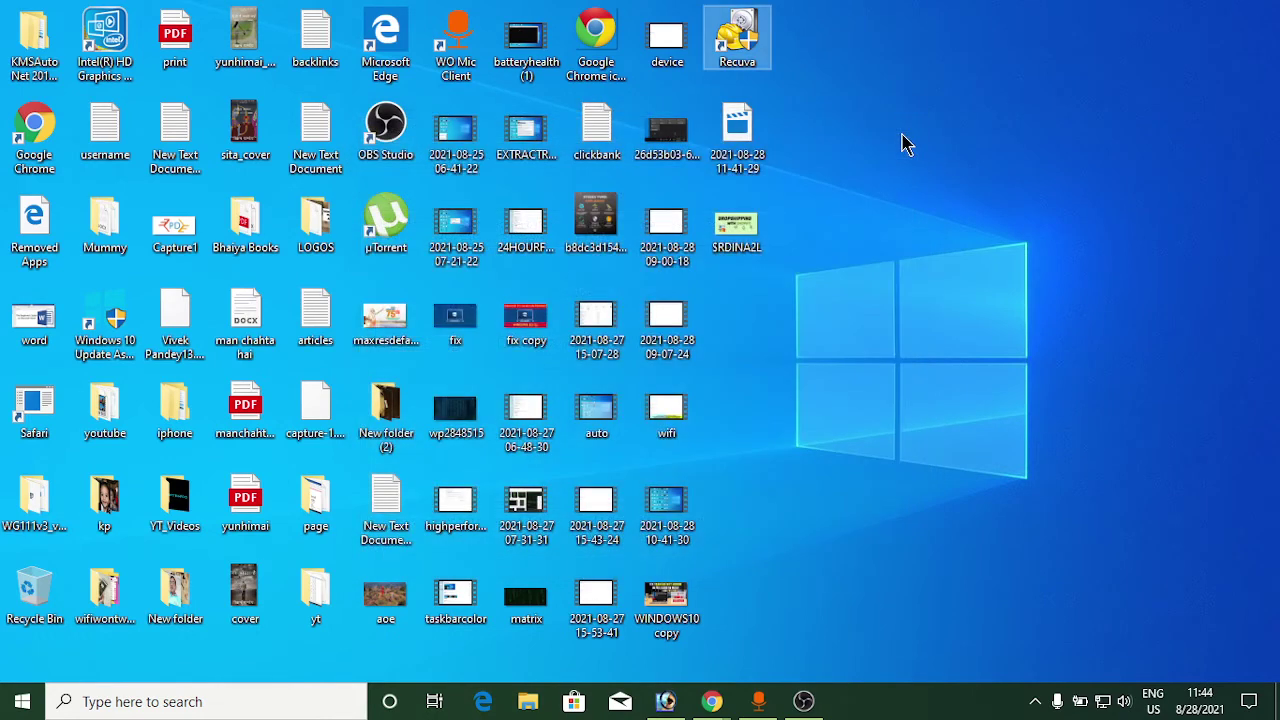
click(740, 226)
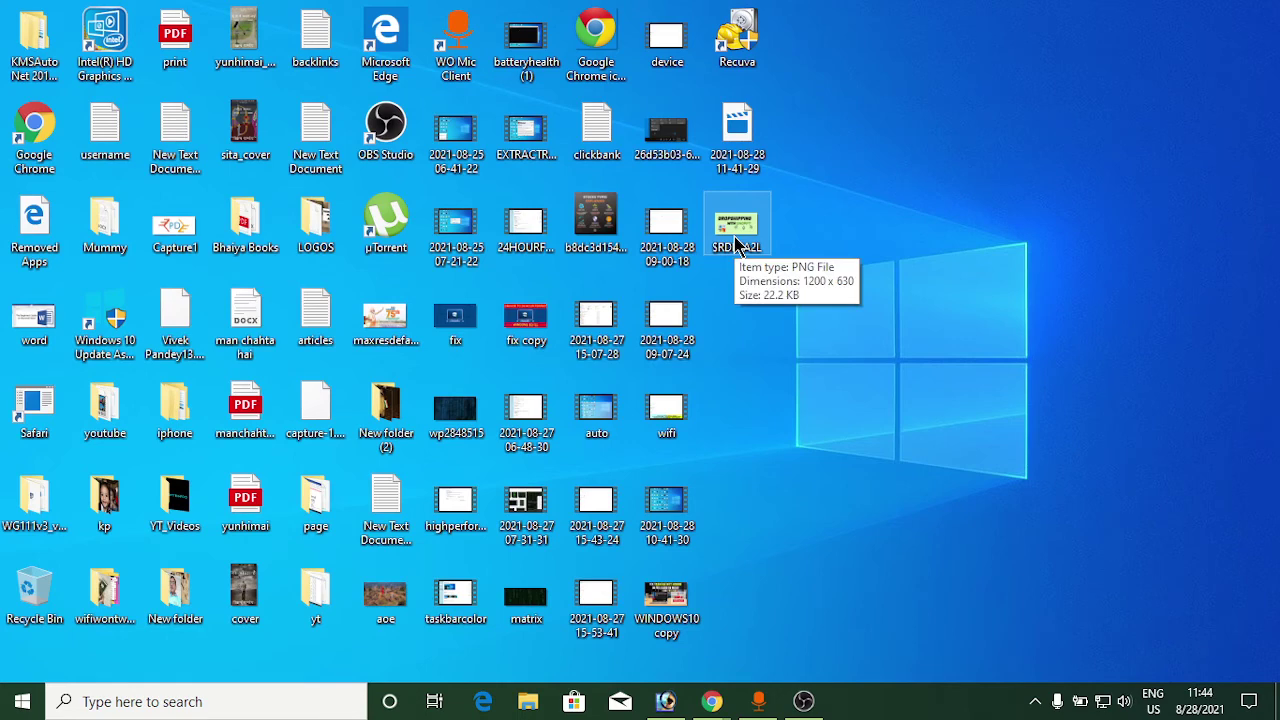
double_click(760, 52)
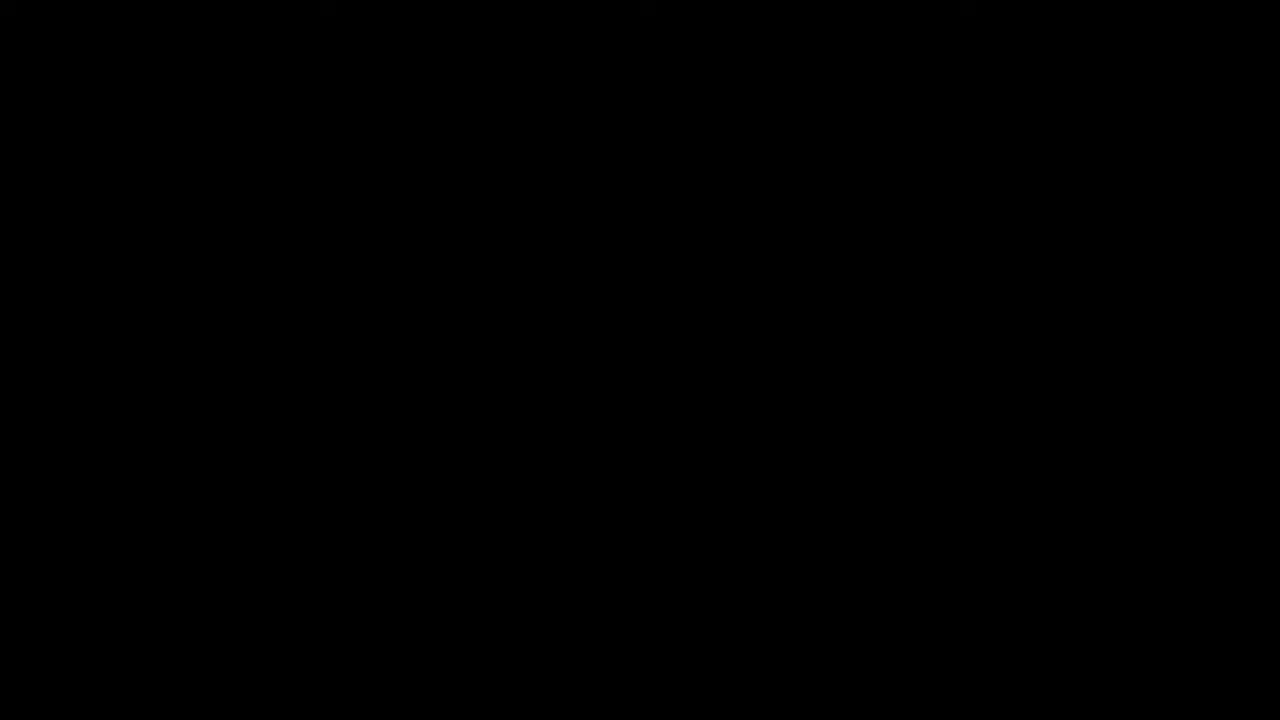